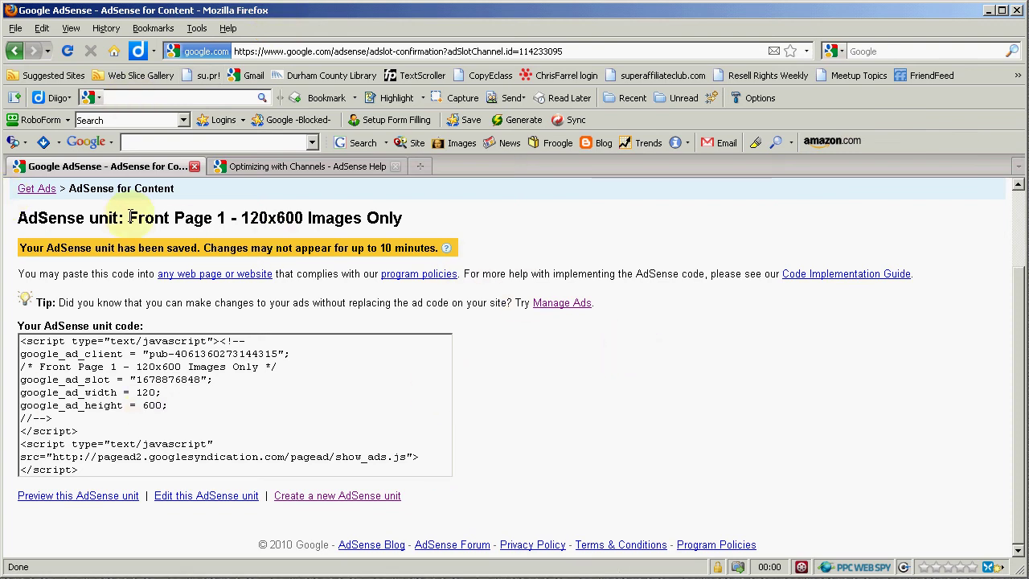
Examine the saved AdSense unit's name and select its full ad code to check the copy option.
drag(130, 217, 425, 219)
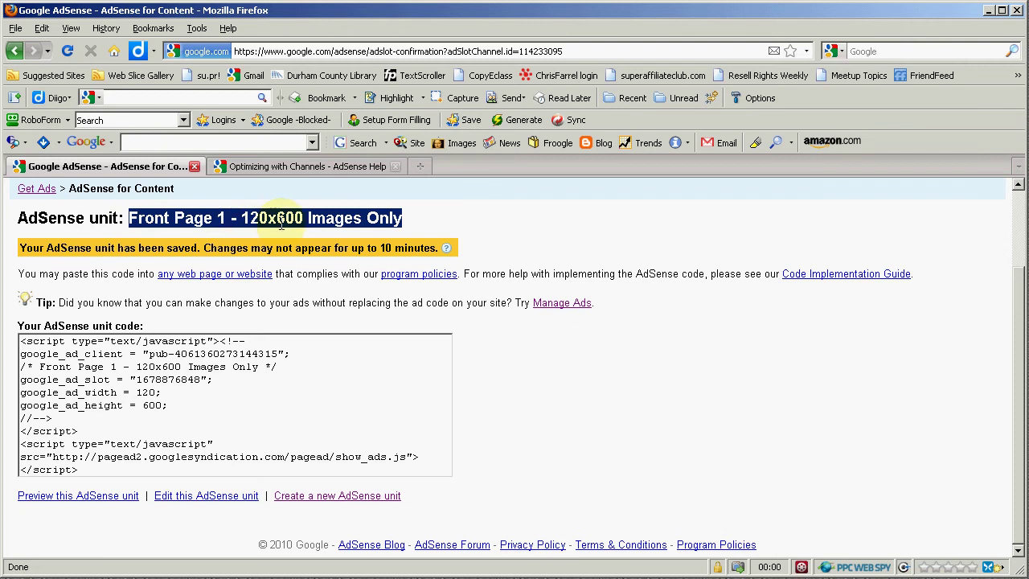
click(434, 215)
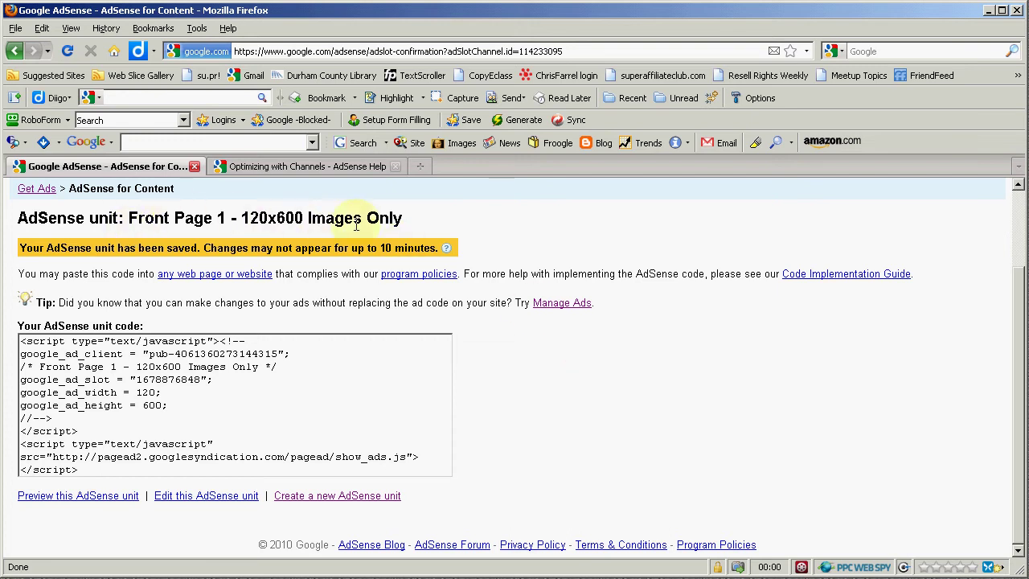
click(164, 387)
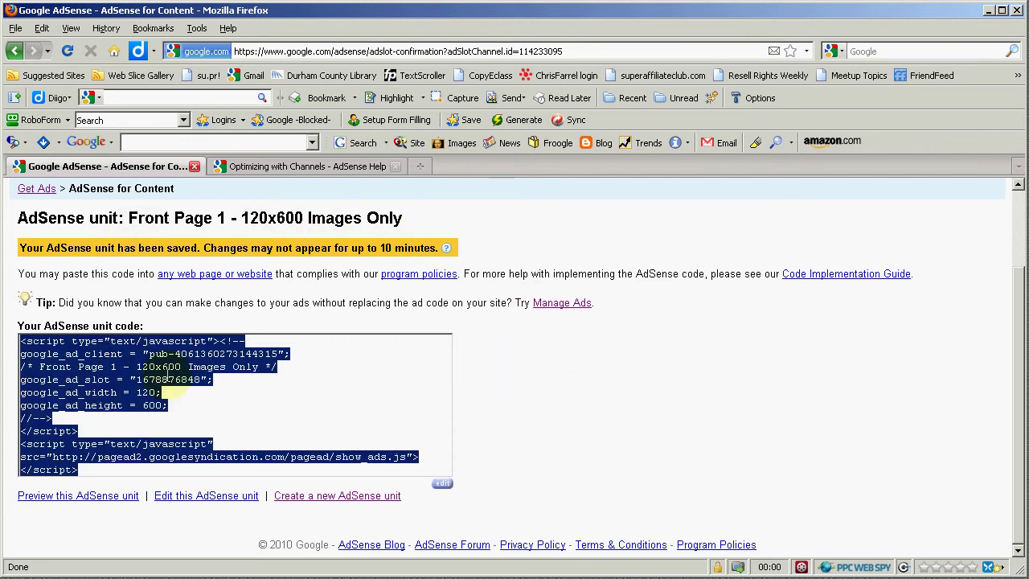
right_click(122, 387)
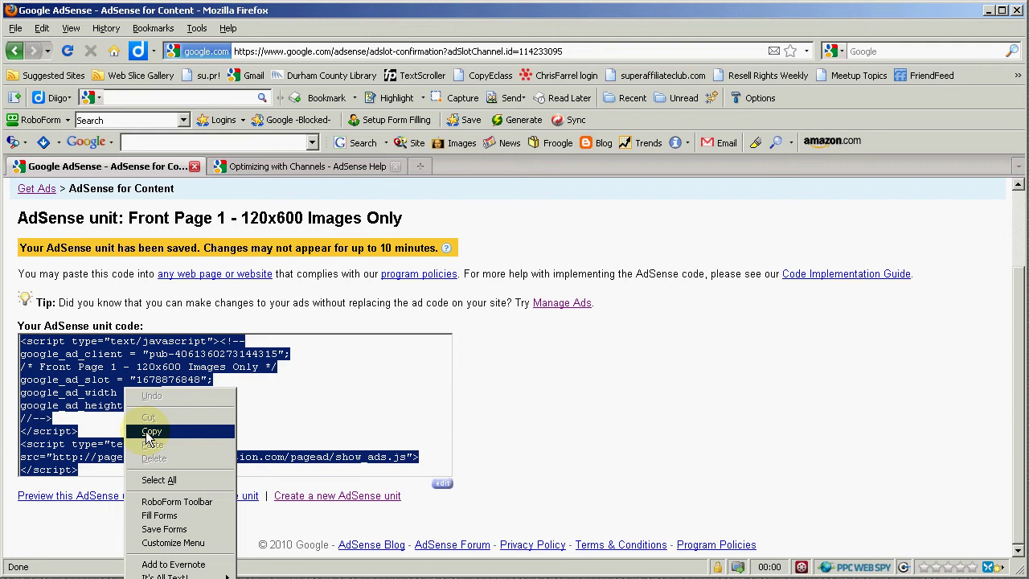
click(300, 405)
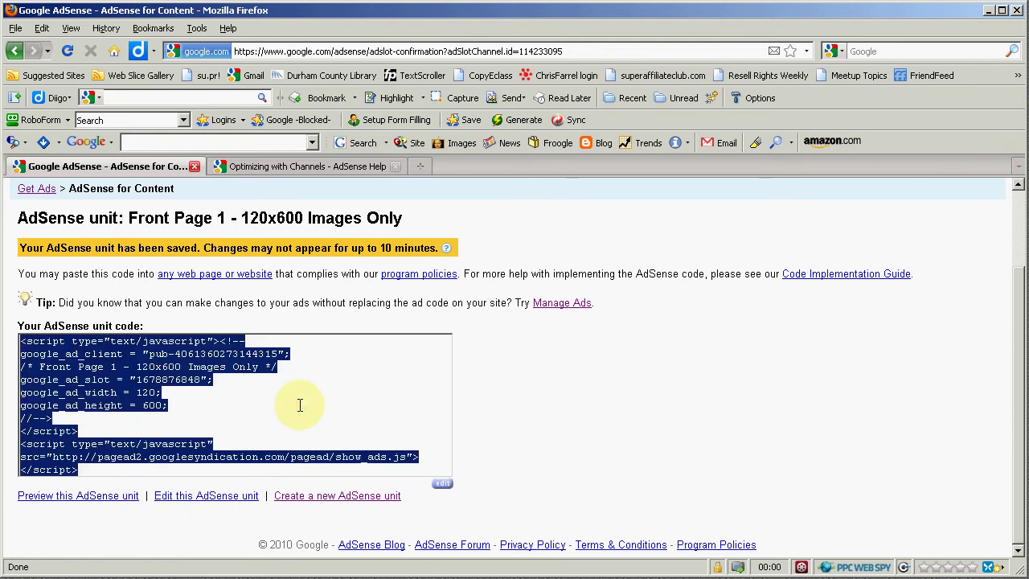
right_click(245, 395)
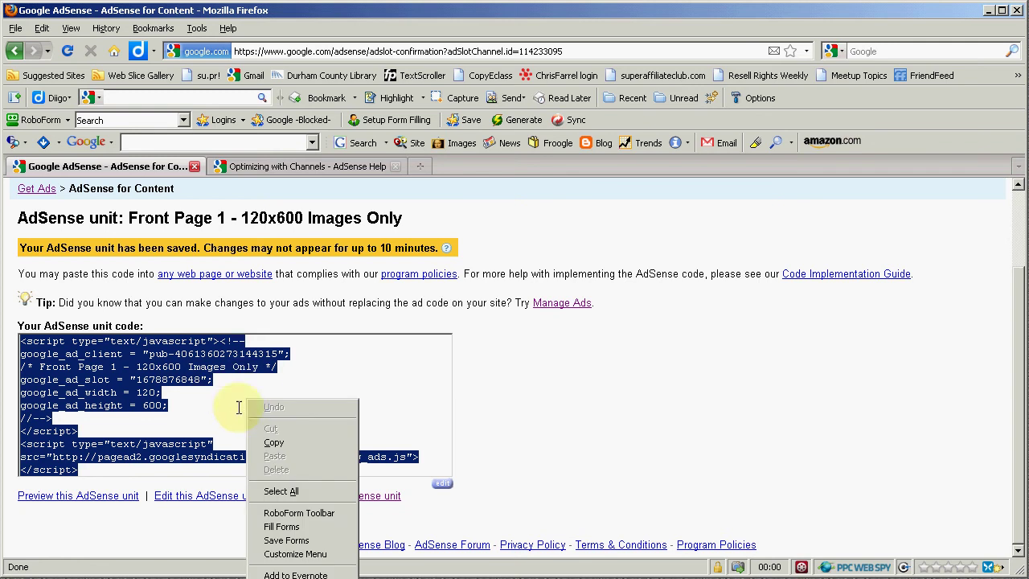
click(382, 389)
click(588, 392)
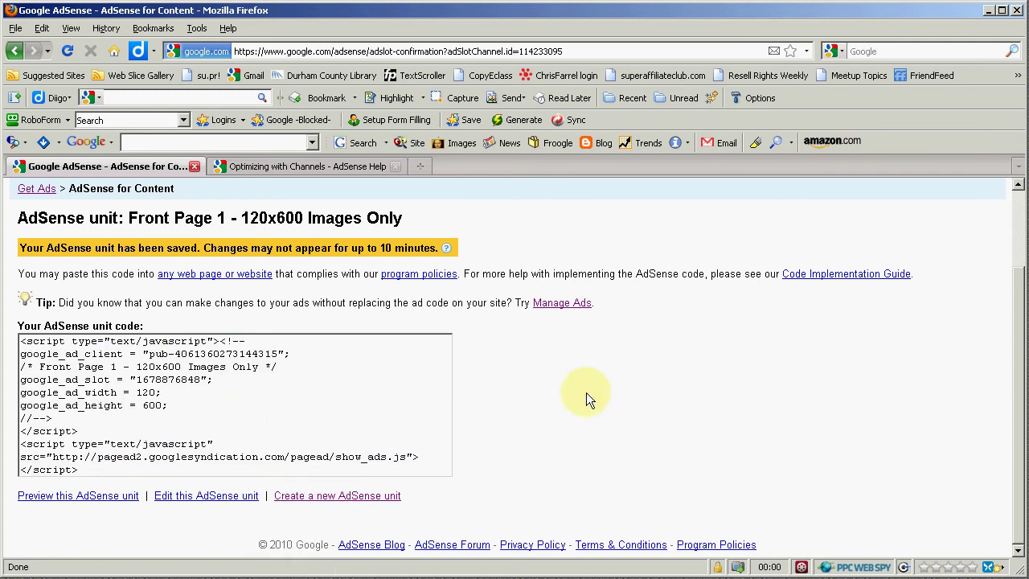
Open the Front Page 1 AdSense unit for editing and review its name, size and ID.
click(196, 496)
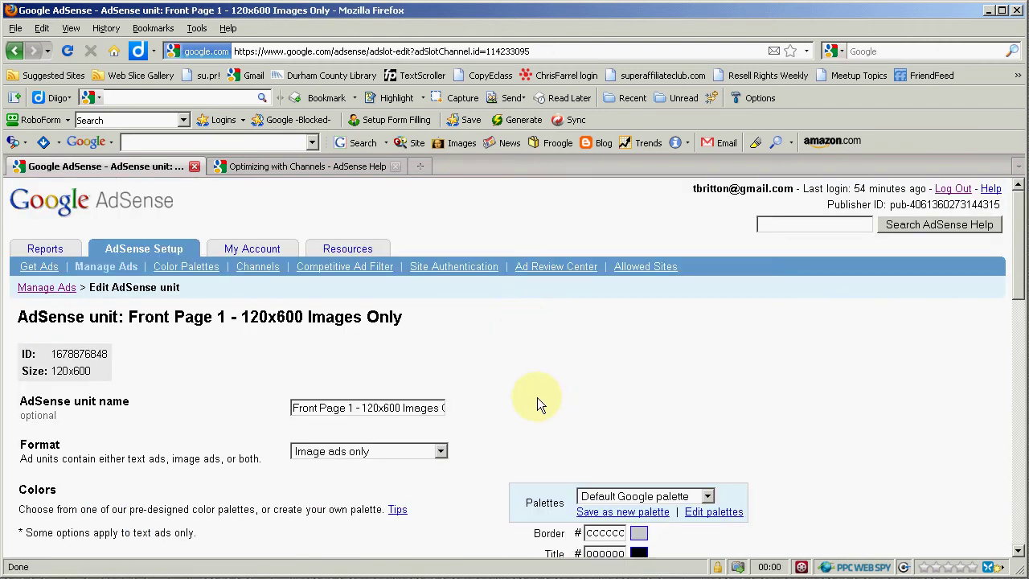
click(333, 407)
scroll(536, 397, down, 2)
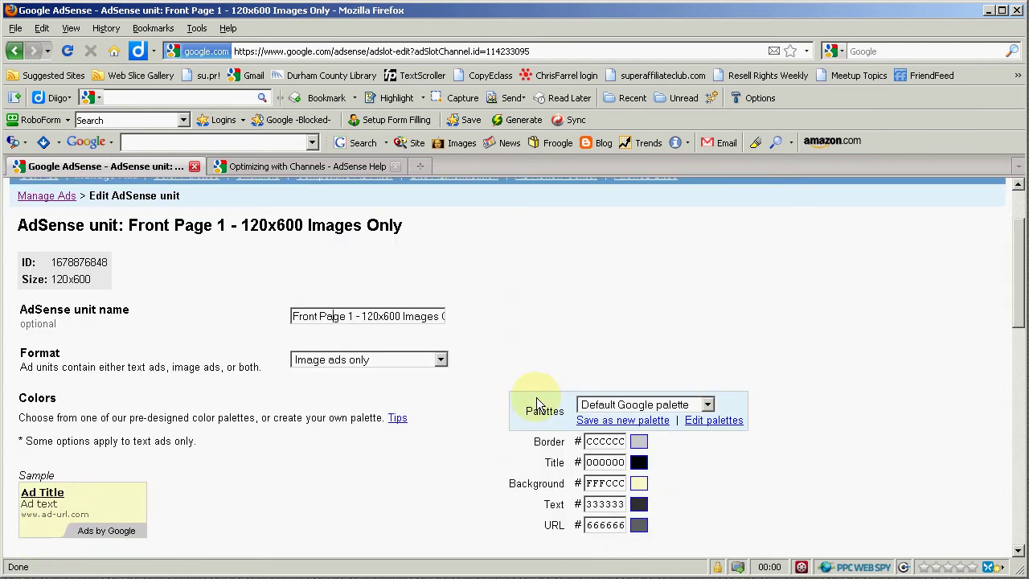
double_click(71, 279)
click(103, 288)
double_click(73, 279)
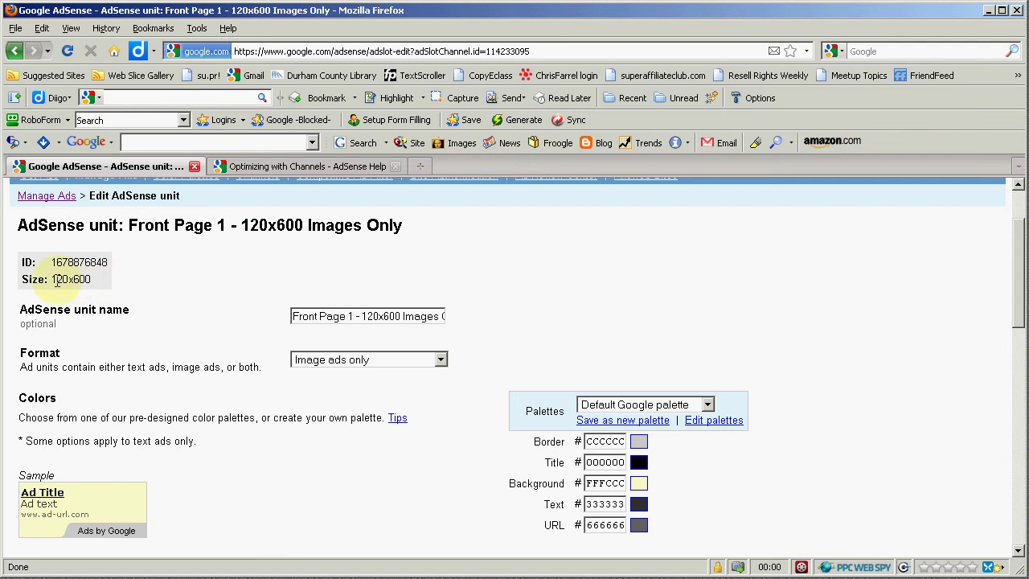
click(82, 281)
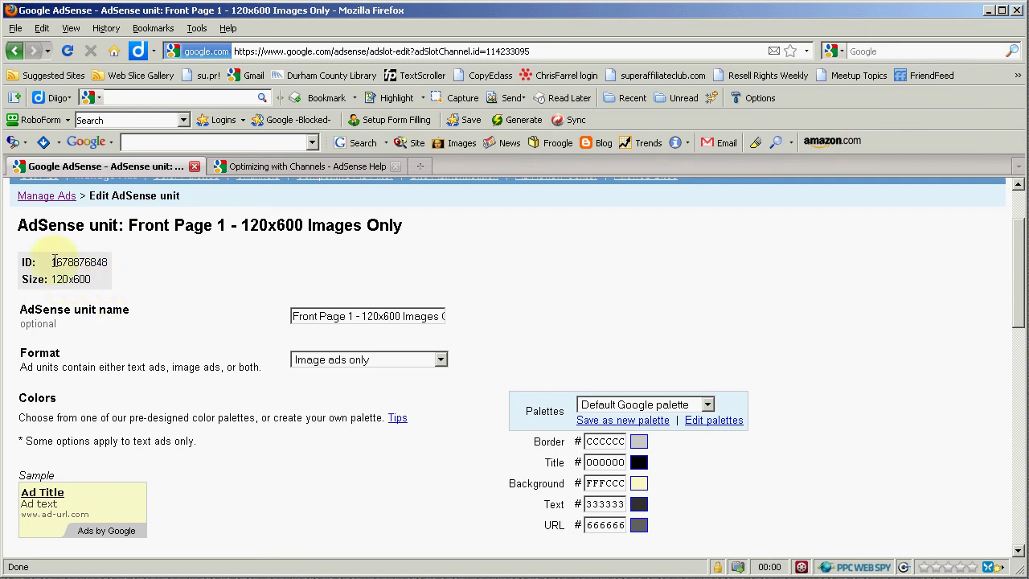
drag(52, 262, 128, 265)
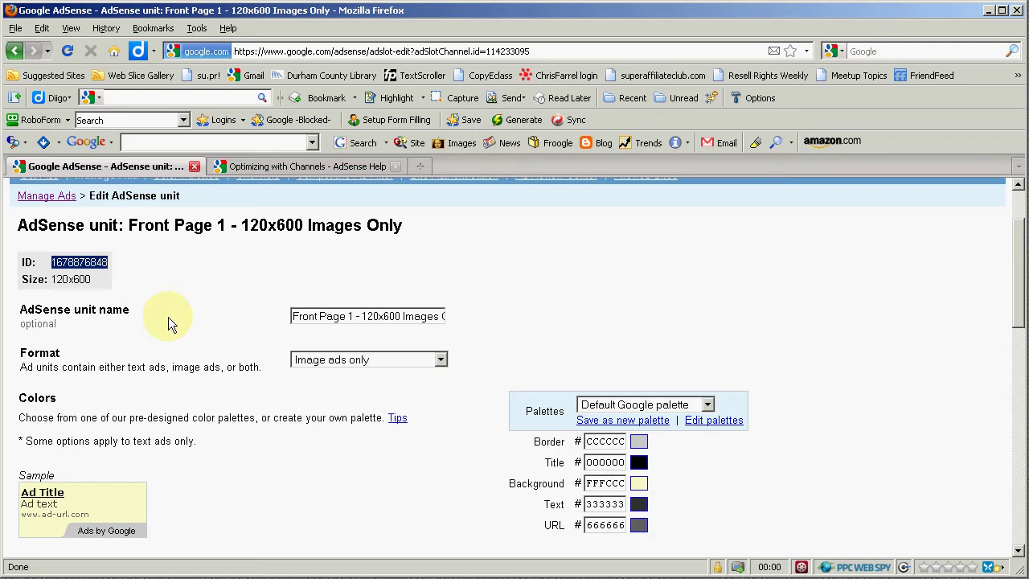
click(153, 259)
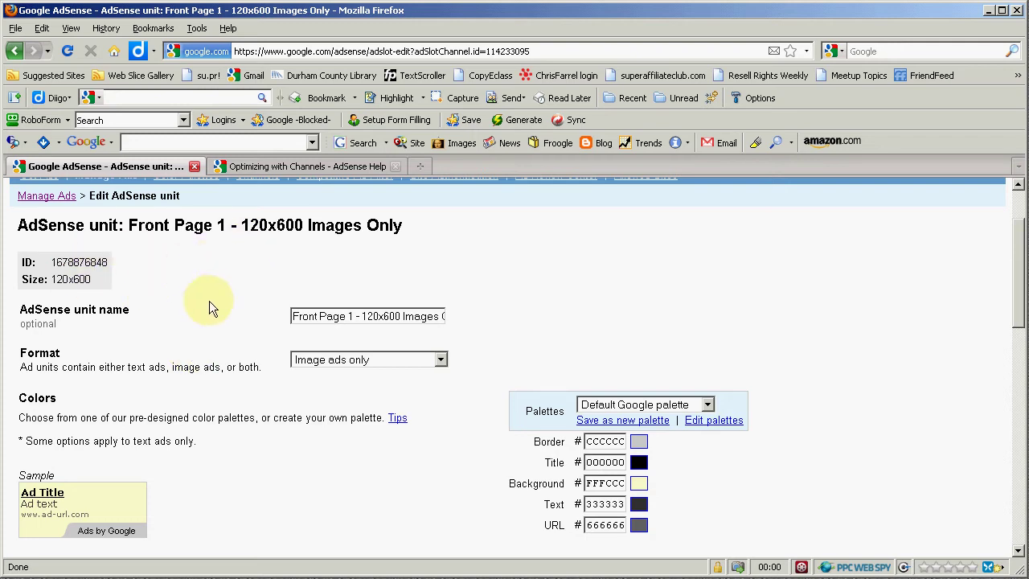
Examine the ad unit's format choices, color palette settings and sample ad.
scroll(207, 302, down, 1)
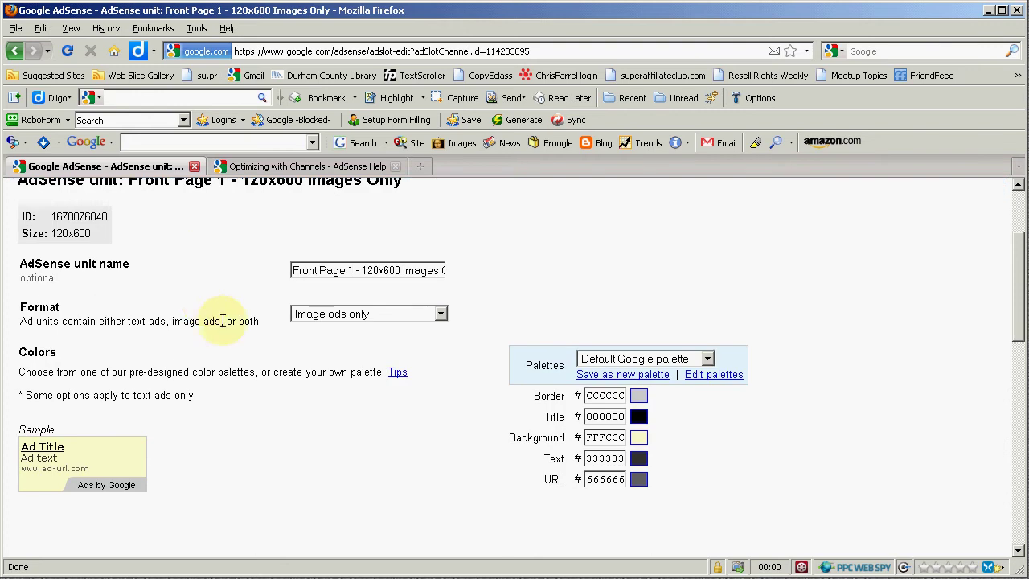
click(363, 317)
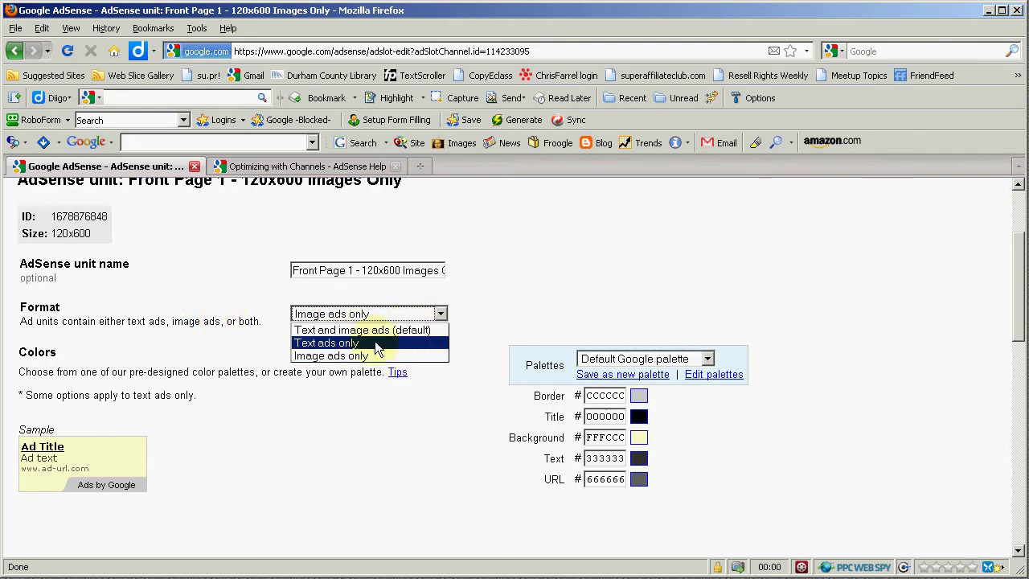
click(497, 308)
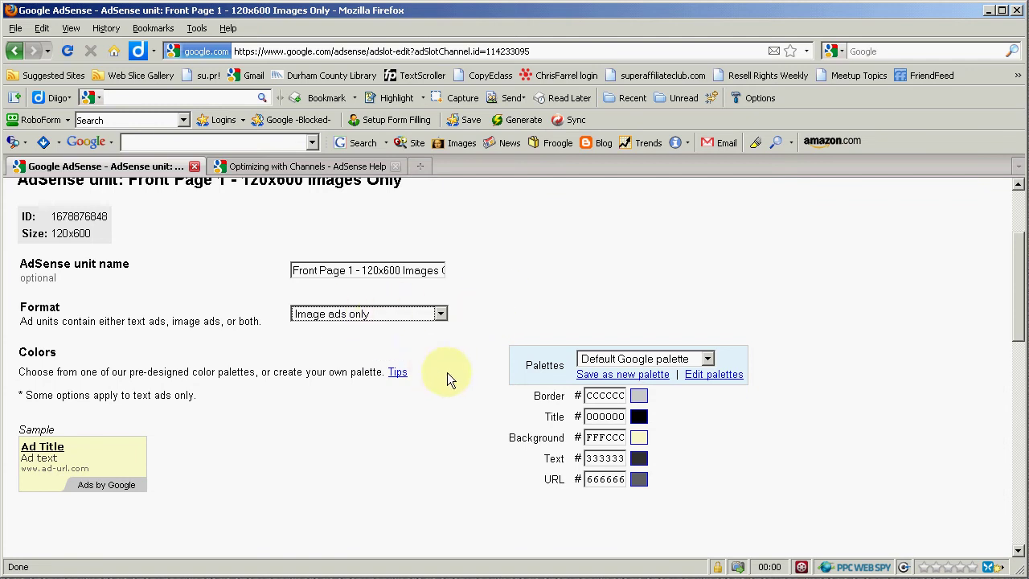
scroll(448, 378, down, 1)
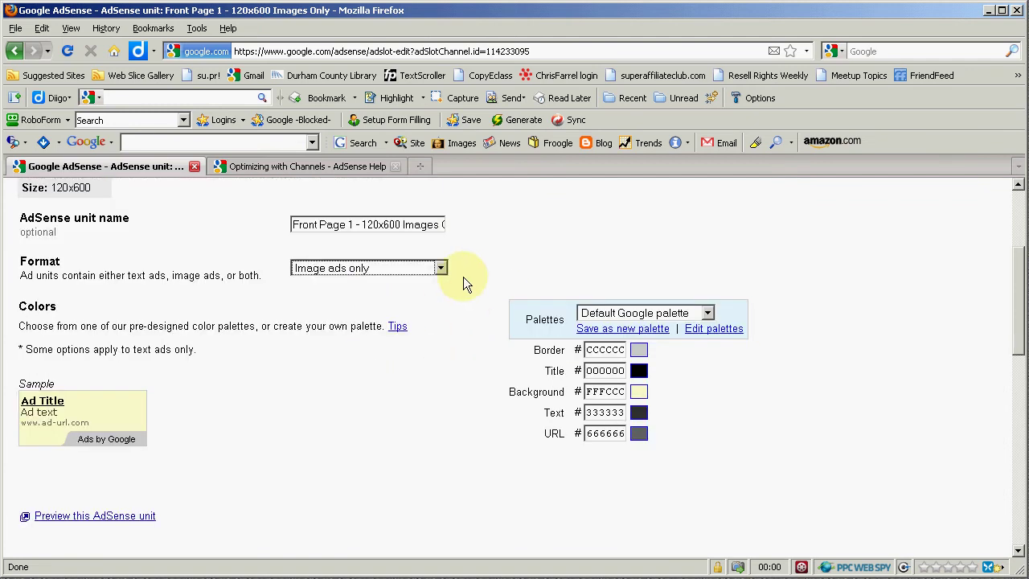
scroll(333, 384, down, 1)
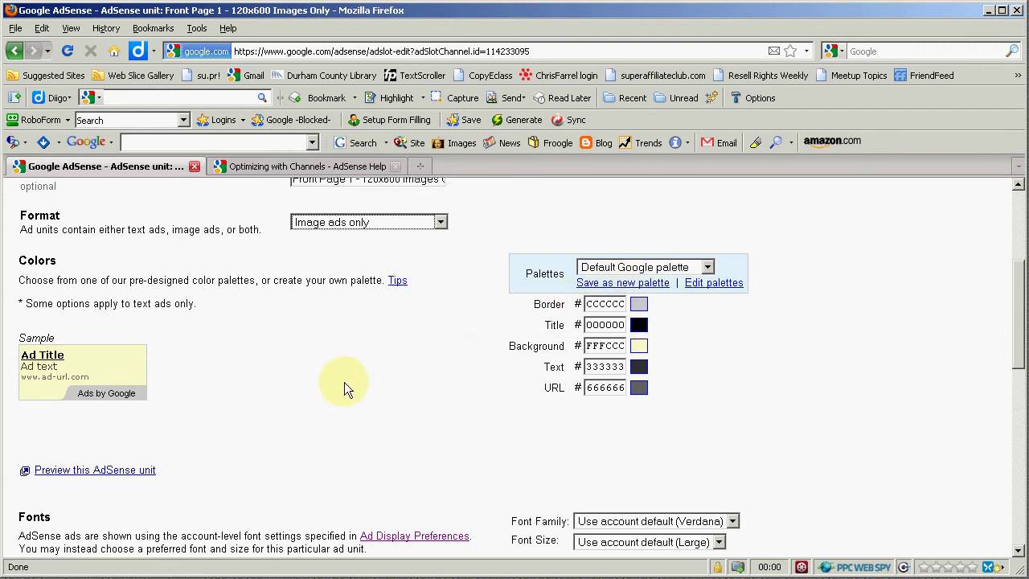
scroll(338, 386, down, 4)
scroll(321, 400, down, 1)
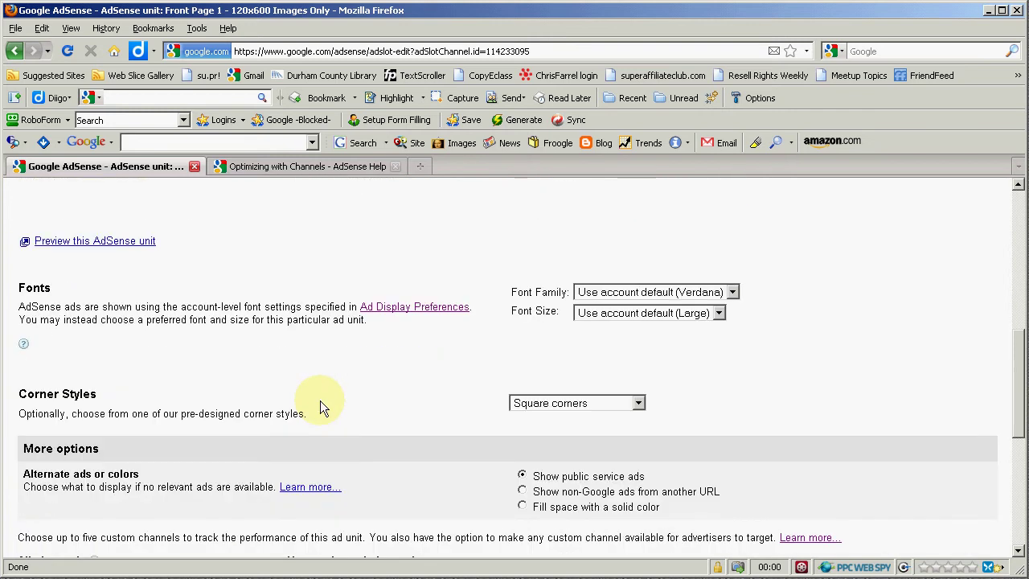
scroll(323, 402, up, 3)
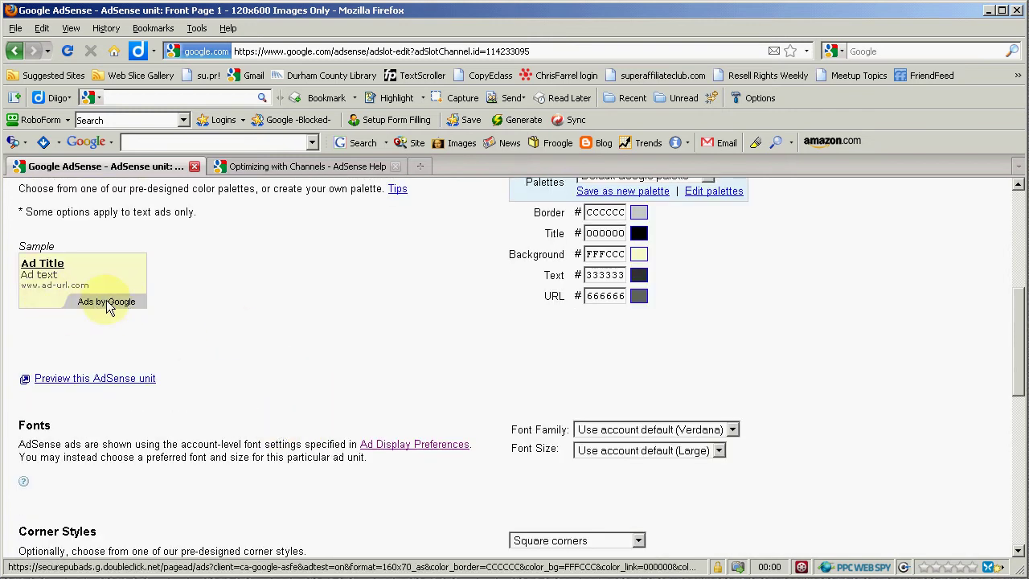
Examine the font size and font family choices for the ad unit.
scroll(313, 370, down, 5)
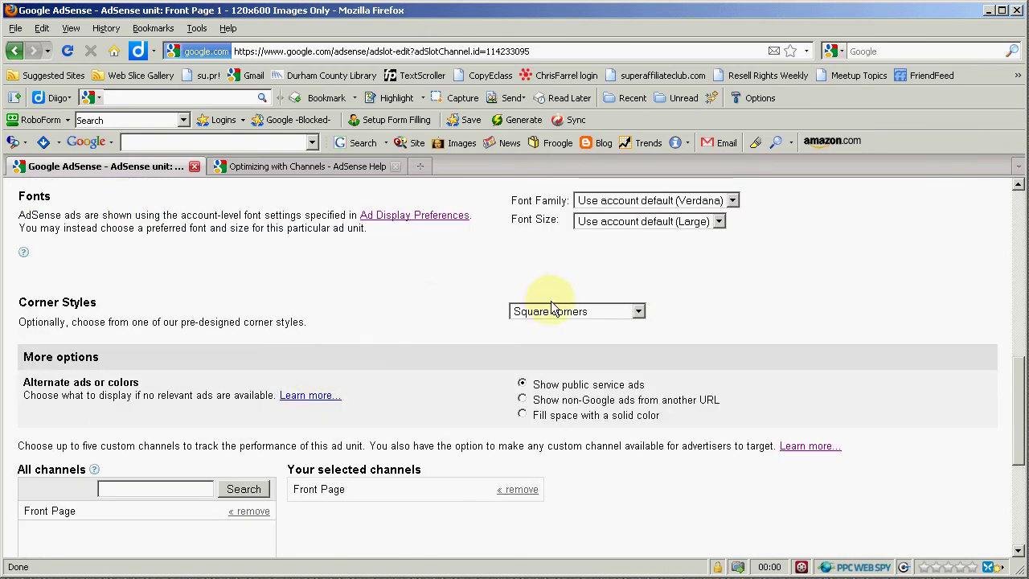
click(649, 223)
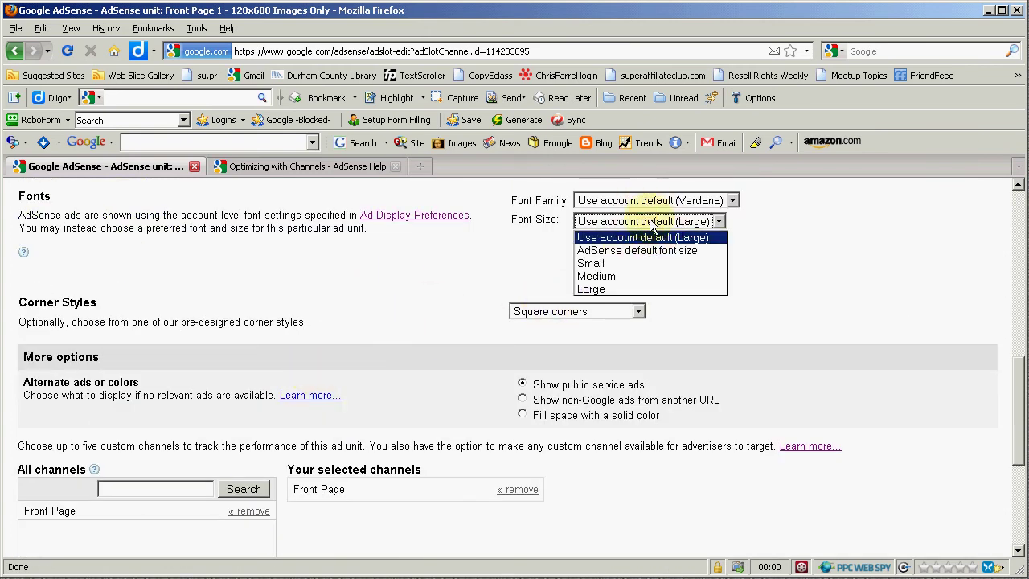
click(650, 222)
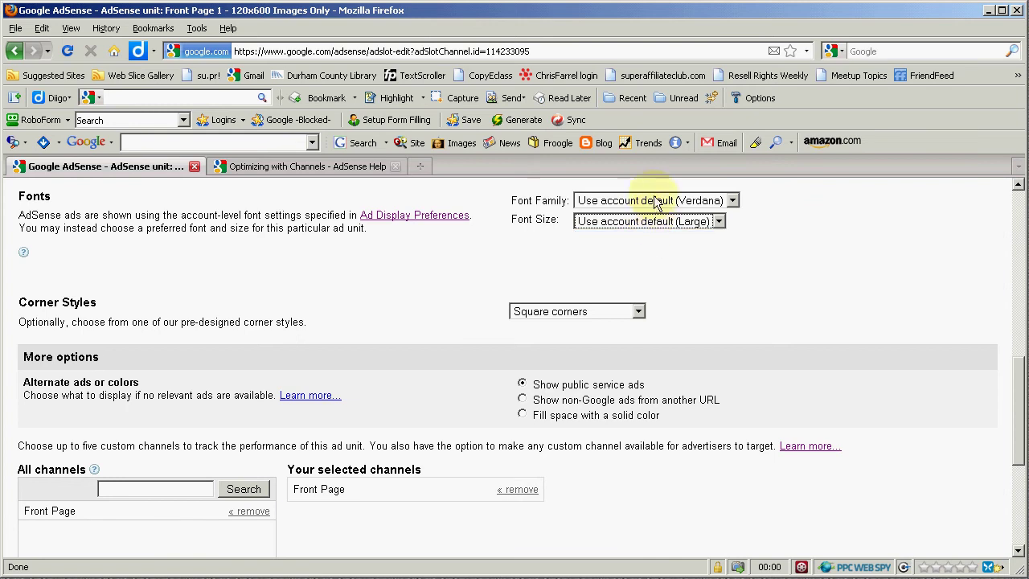
click(653, 201)
click(655, 201)
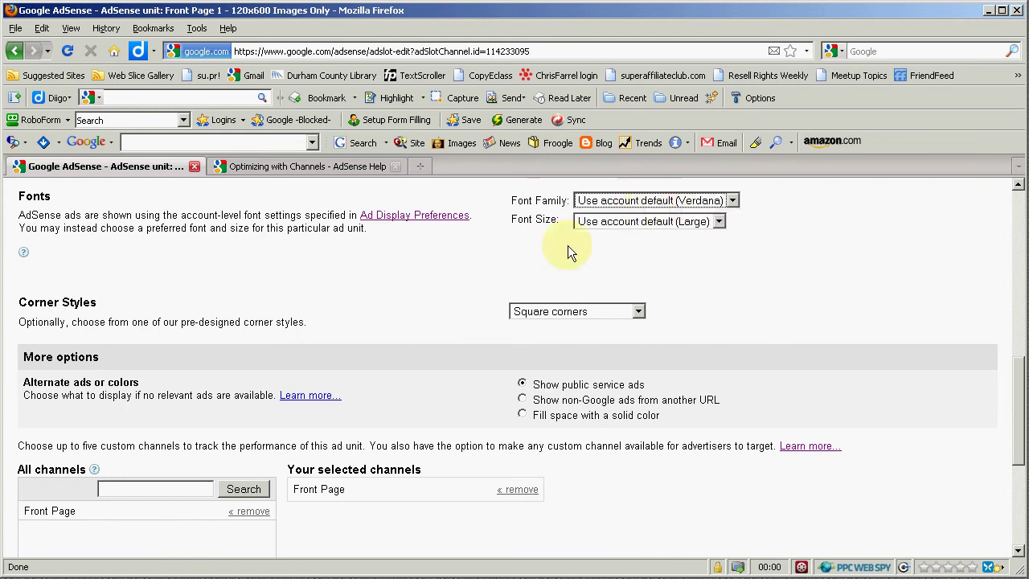
Review the corner style, alternate ads and channel options, and save the ad unit's settings.
scroll(415, 284, down, 5)
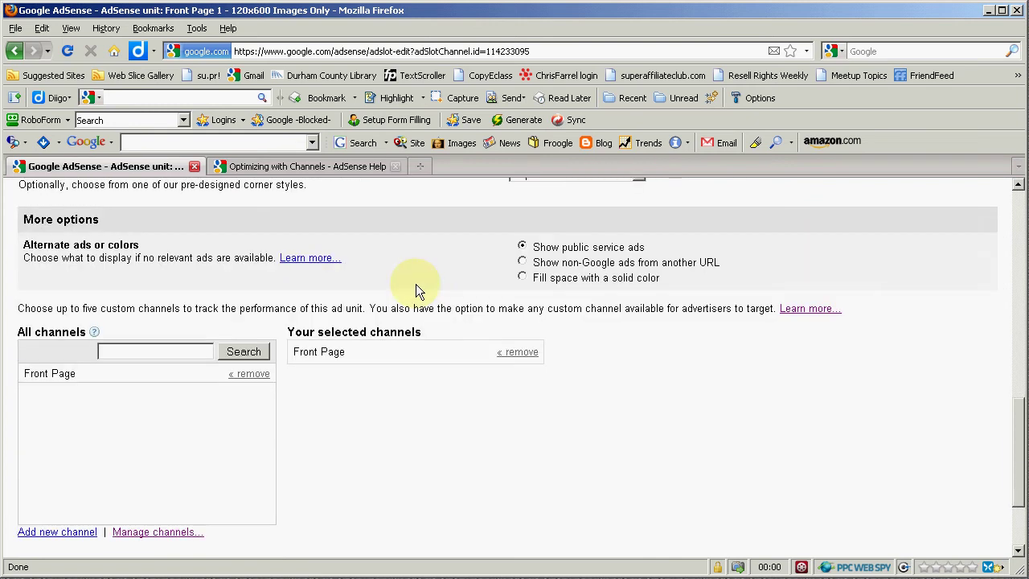
scroll(415, 284, up, 5)
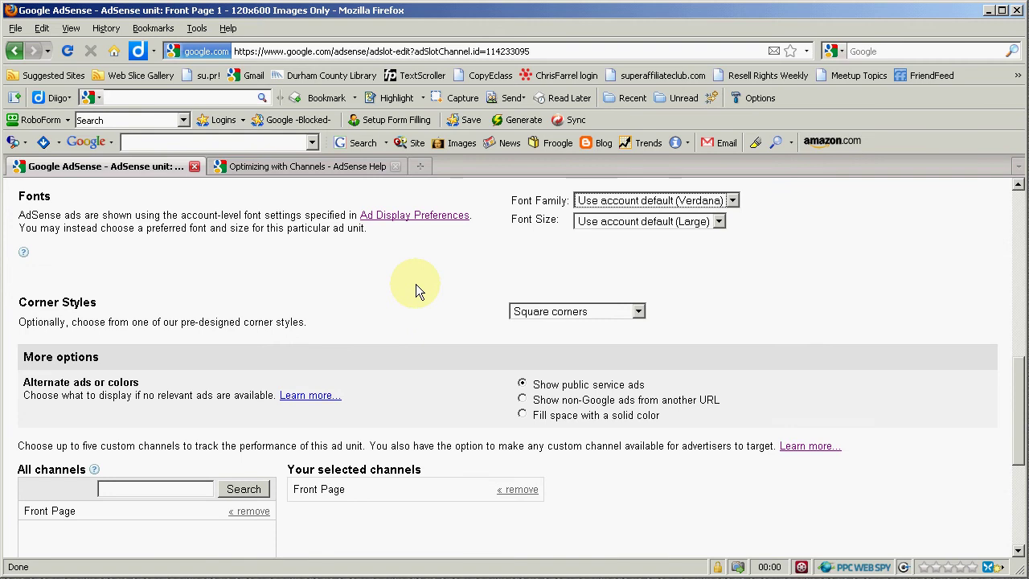
scroll(416, 284, down, 3)
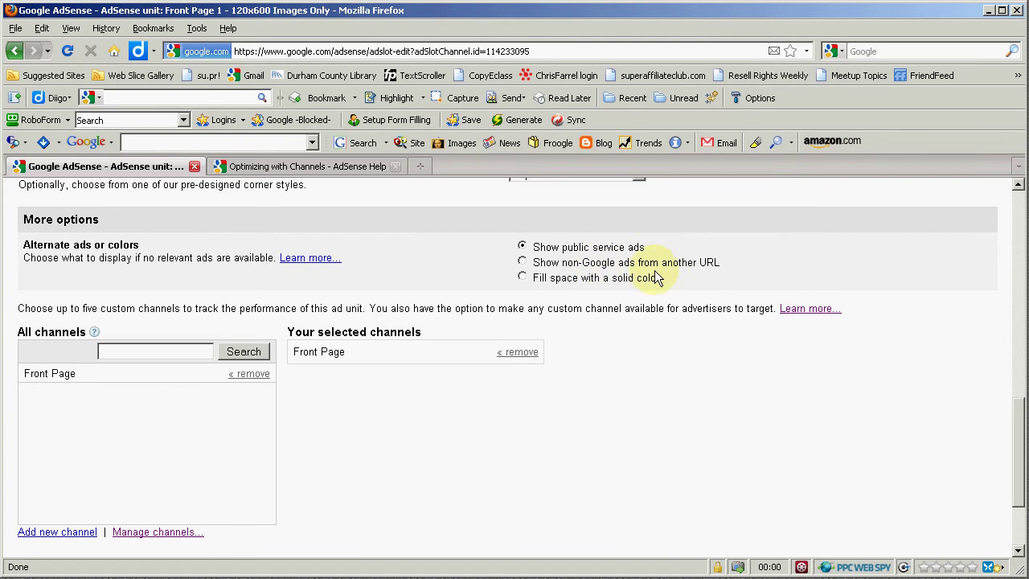
scroll(353, 425, down, 2)
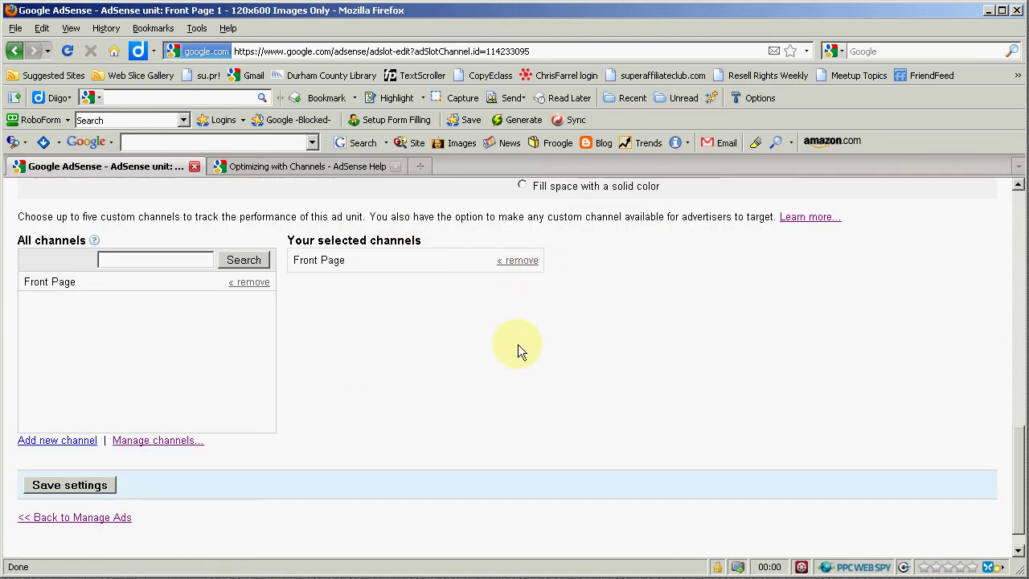
scroll(390, 363, down, 1)
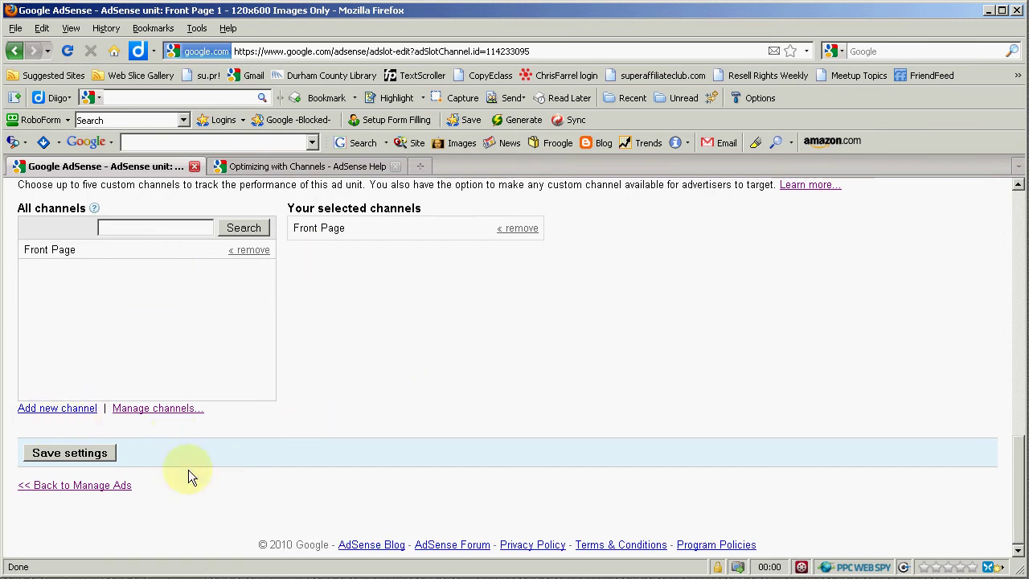
click(80, 453)
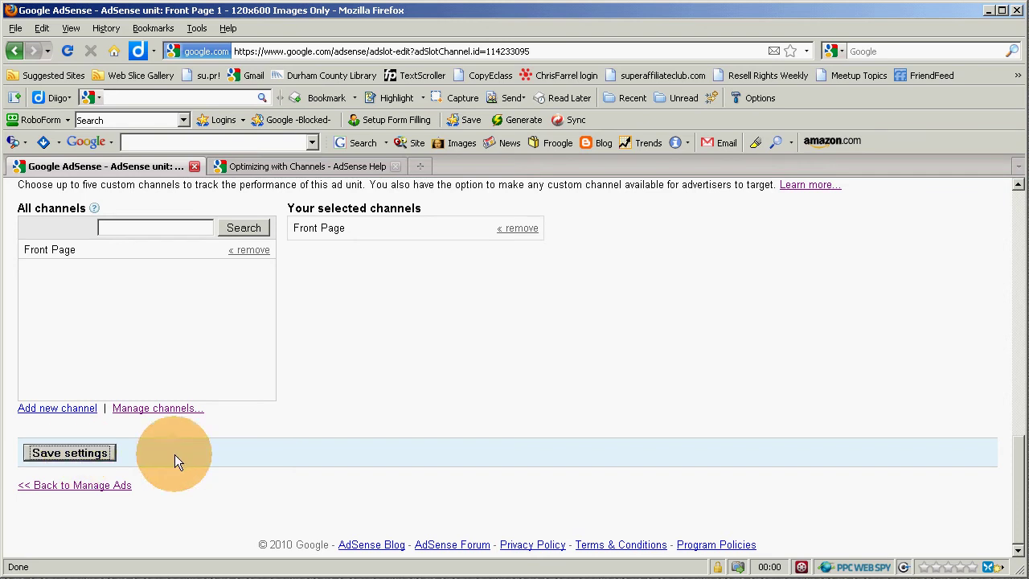
click(81, 453)
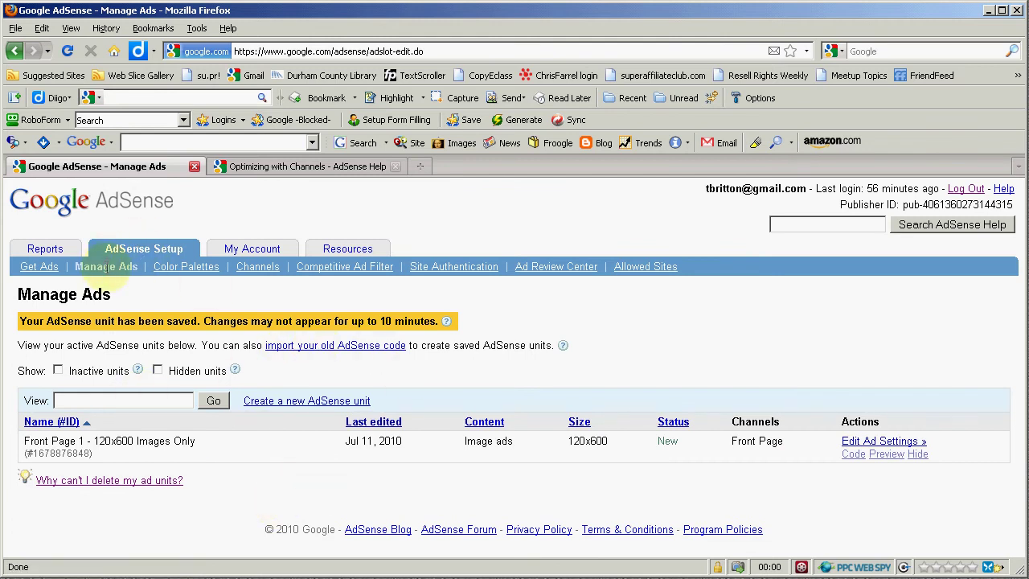
Go from the list of managed ads to the Get Ads page with the AdSense products.
click(107, 270)
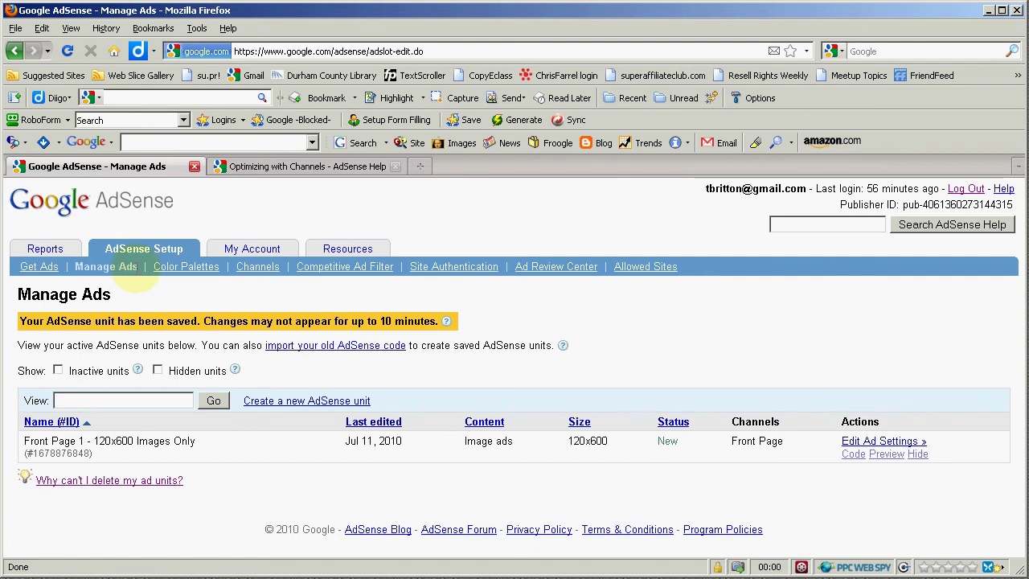
click(105, 267)
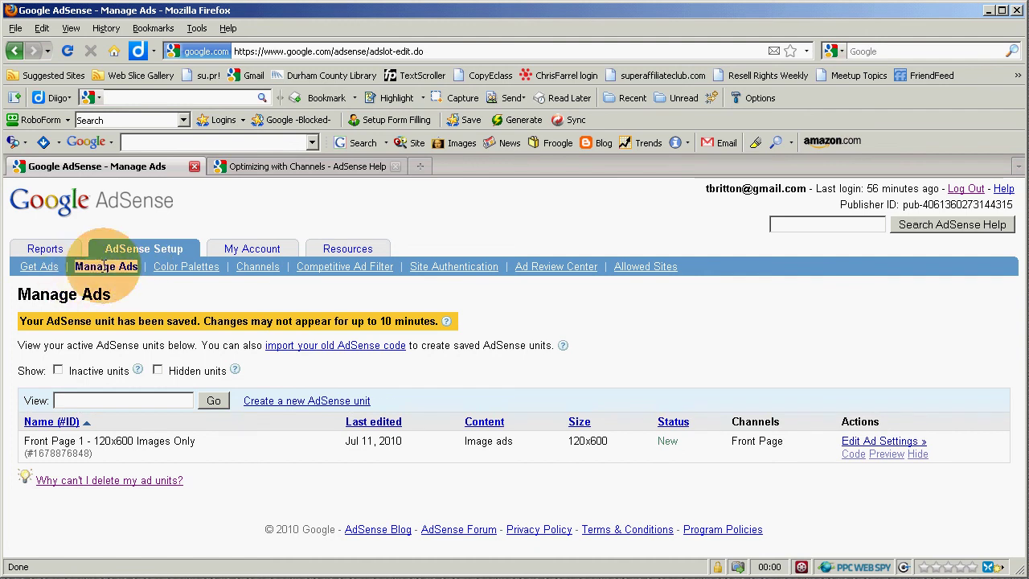
click(38, 274)
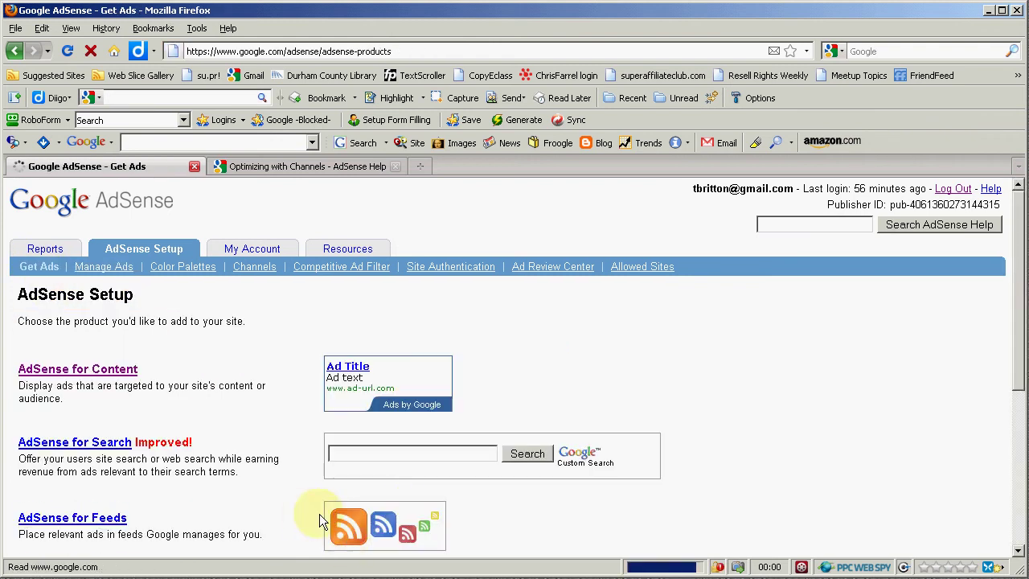
scroll(201, 443, down, 1)
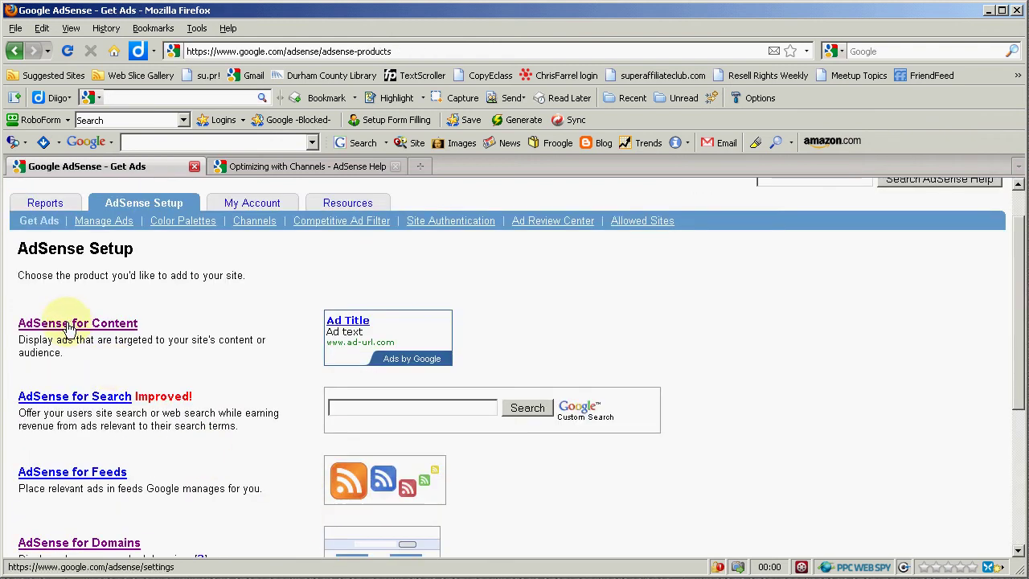
Return to the Manage Ads page and examine the ad unit's name and ID in the list.
click(14, 51)
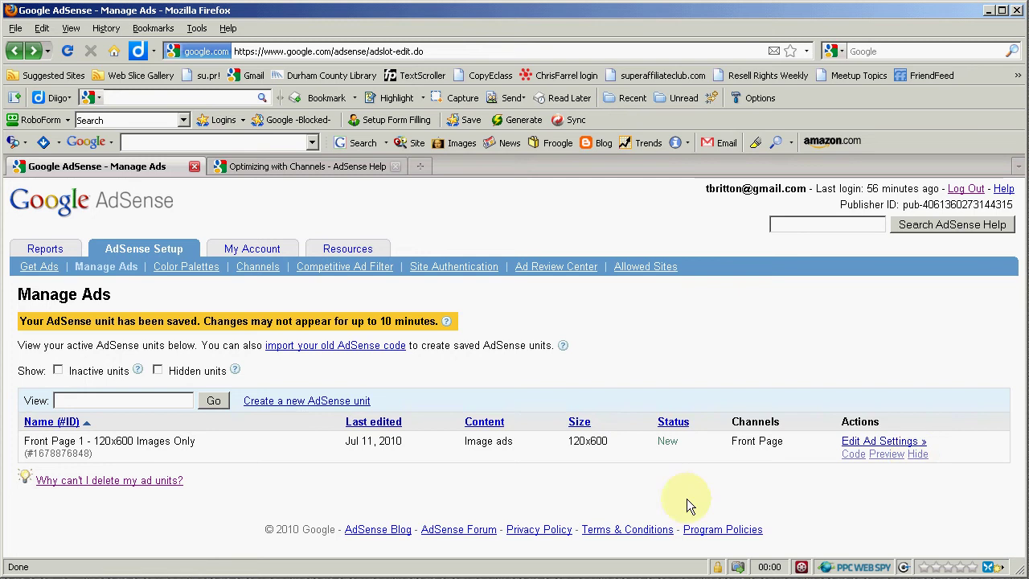
triple_click(33, 486)
click(254, 480)
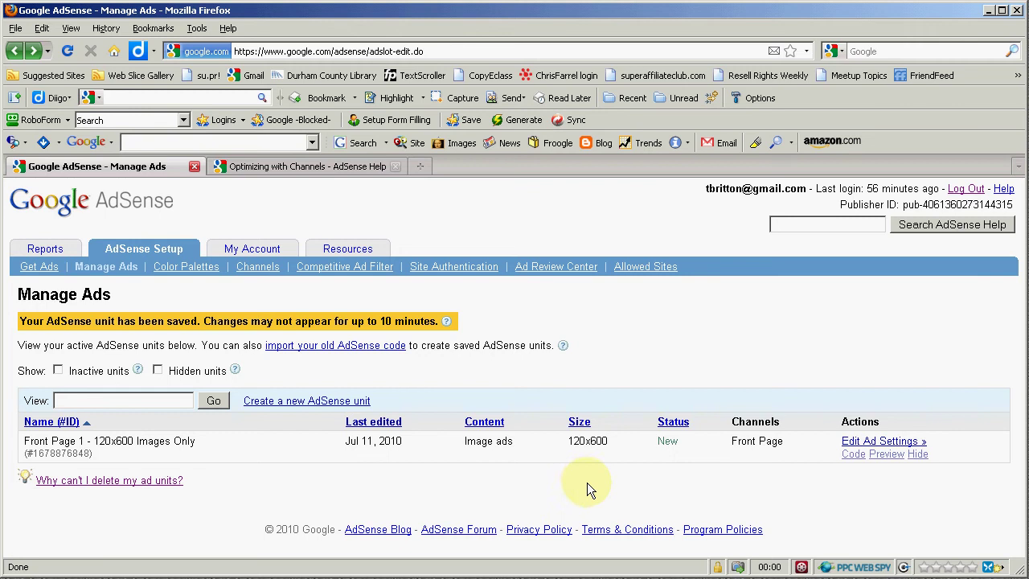
double_click(60, 453)
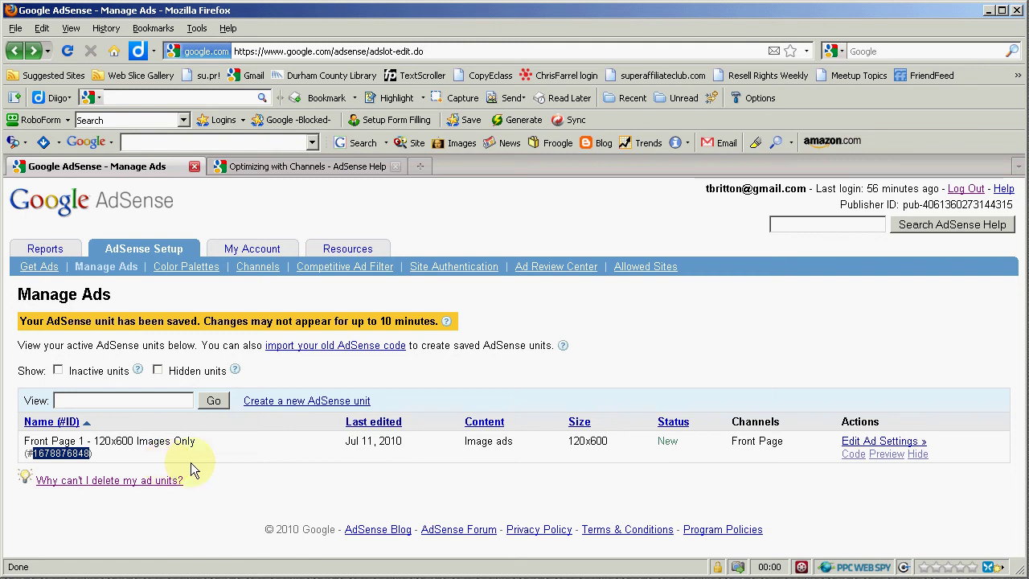
click(417, 486)
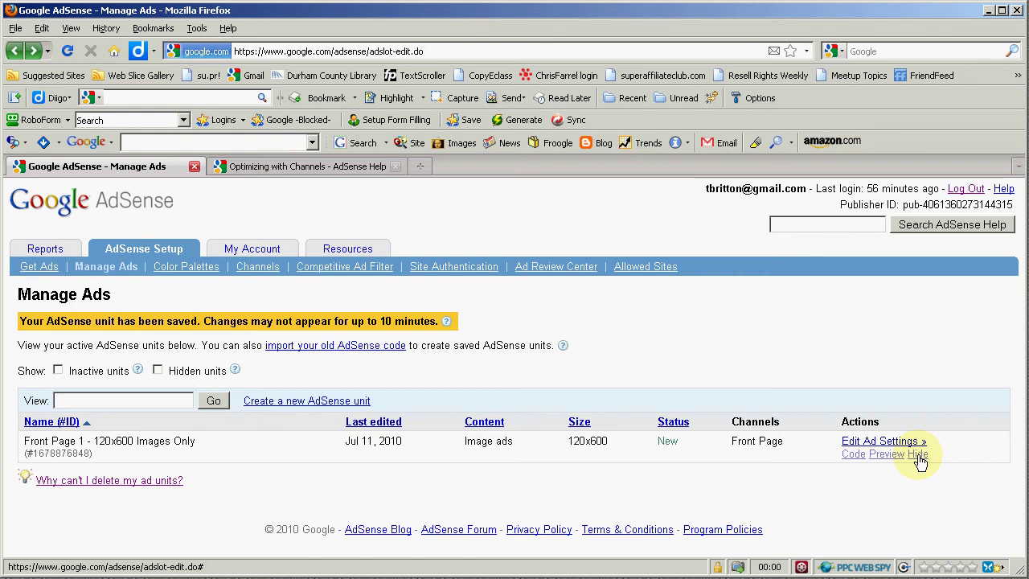
Preview the Front Page 1 - 120x600 Images Only ad unit and return to the Manage Ads list.
click(877, 461)
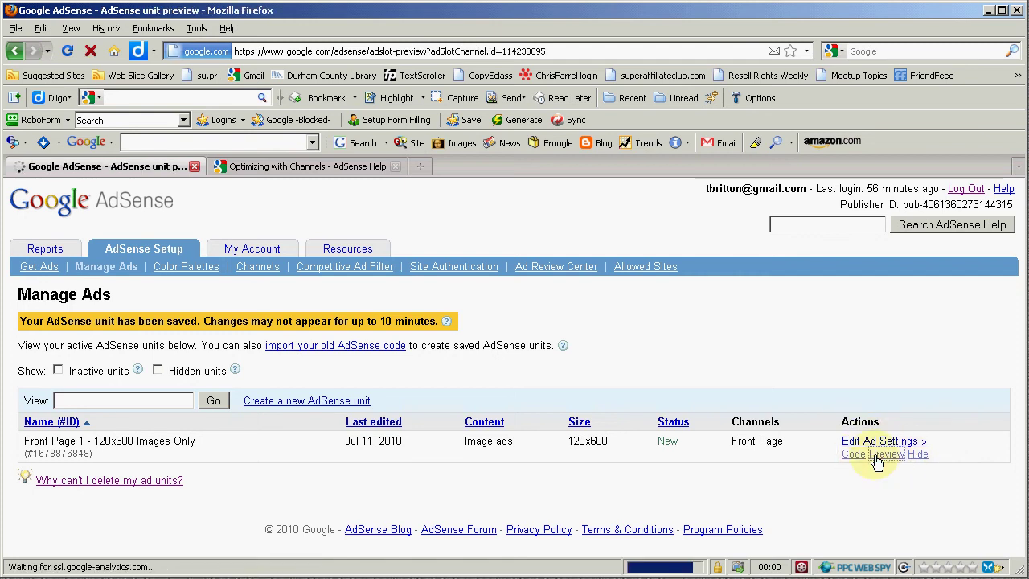
scroll(466, 442, down, 1)
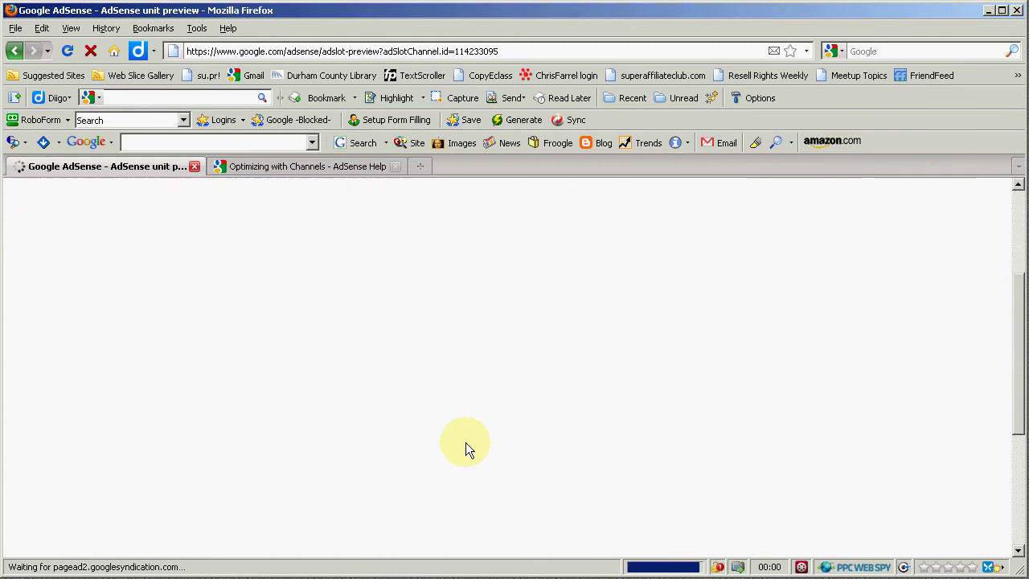
scroll(465, 442, down, 5)
scroll(465, 443, down, 5)
scroll(465, 442, up, 7)
scroll(466, 442, up, 2)
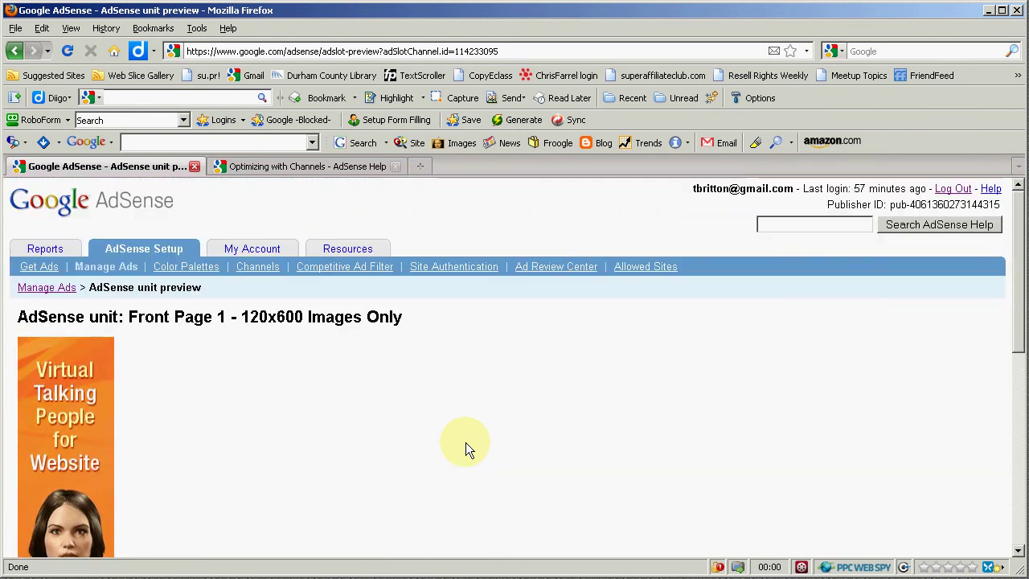
click(37, 289)
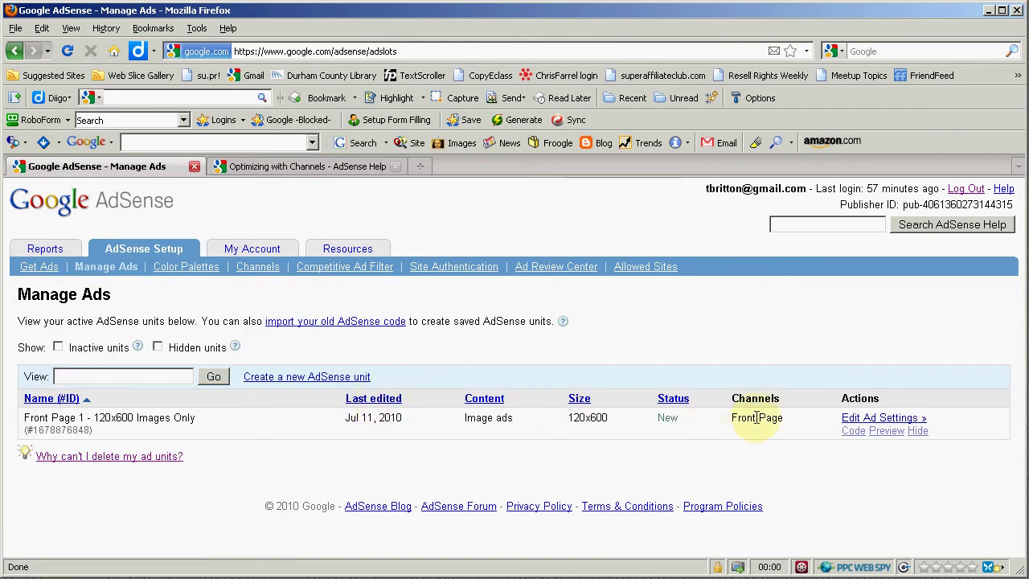
Examine the listed ad unit's channel, name, content type and size.
drag(730, 418, 792, 425)
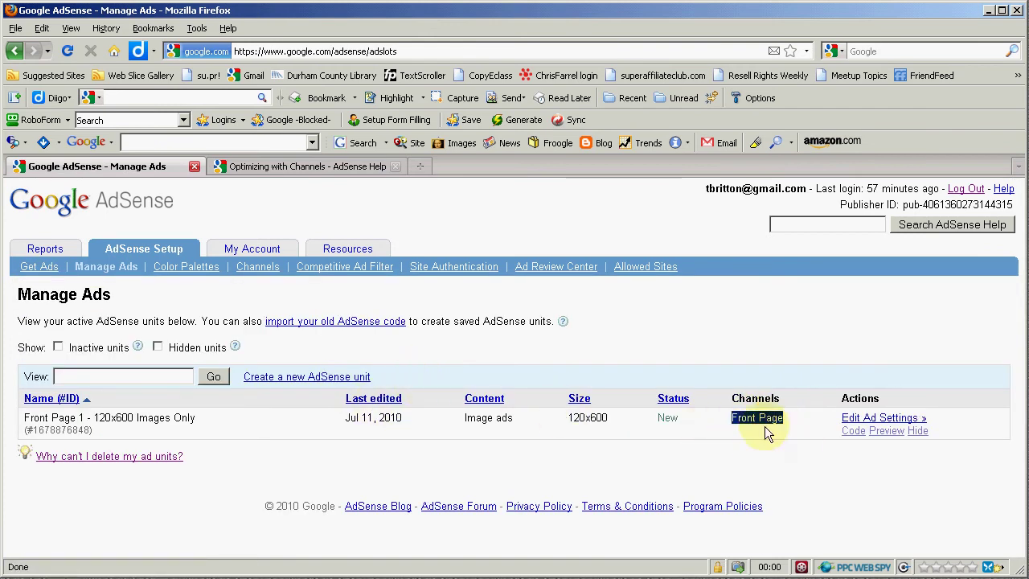
click(754, 426)
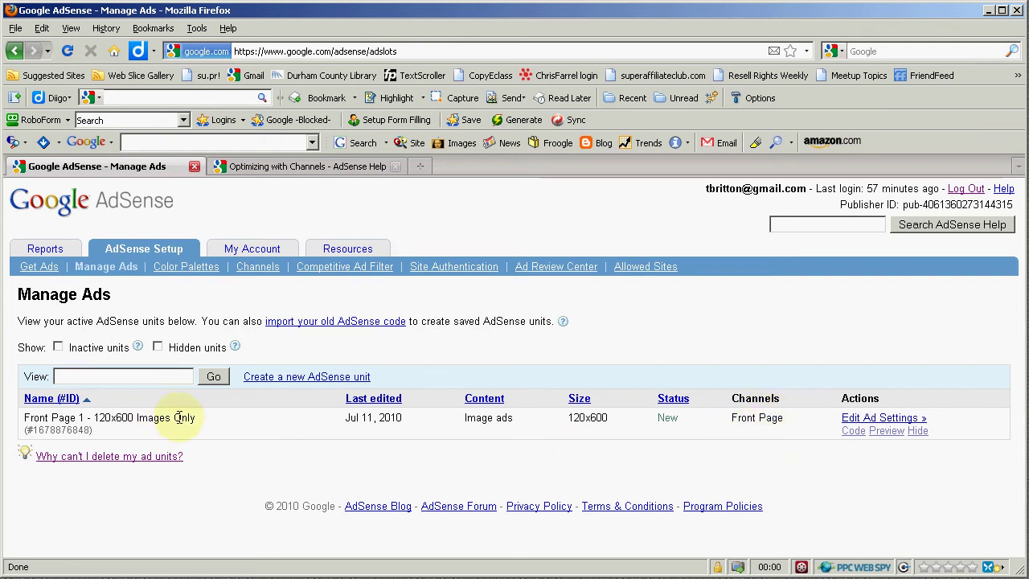
drag(206, 425, 23, 418)
click(237, 419)
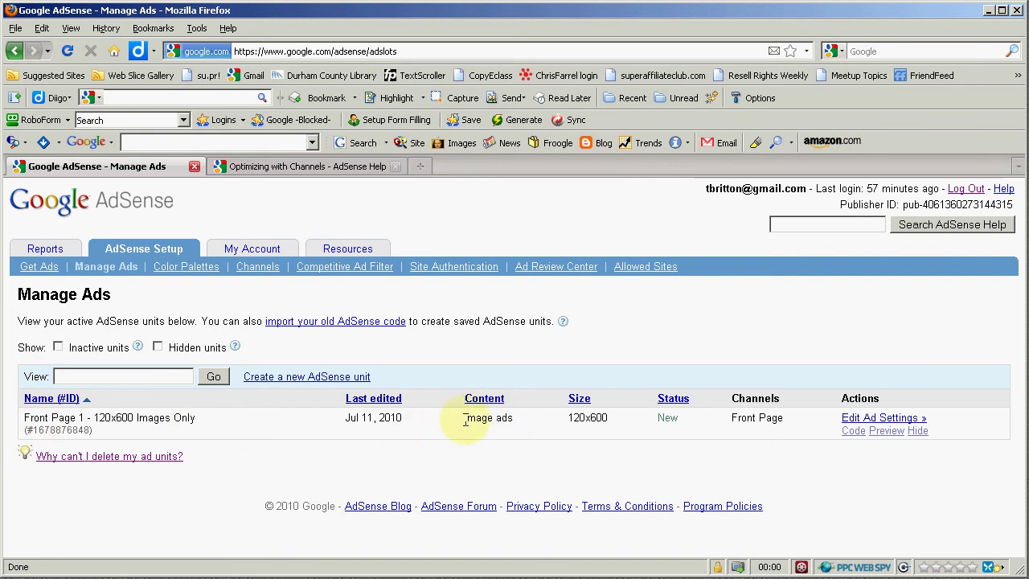
drag(464, 421, 519, 423)
click(521, 424)
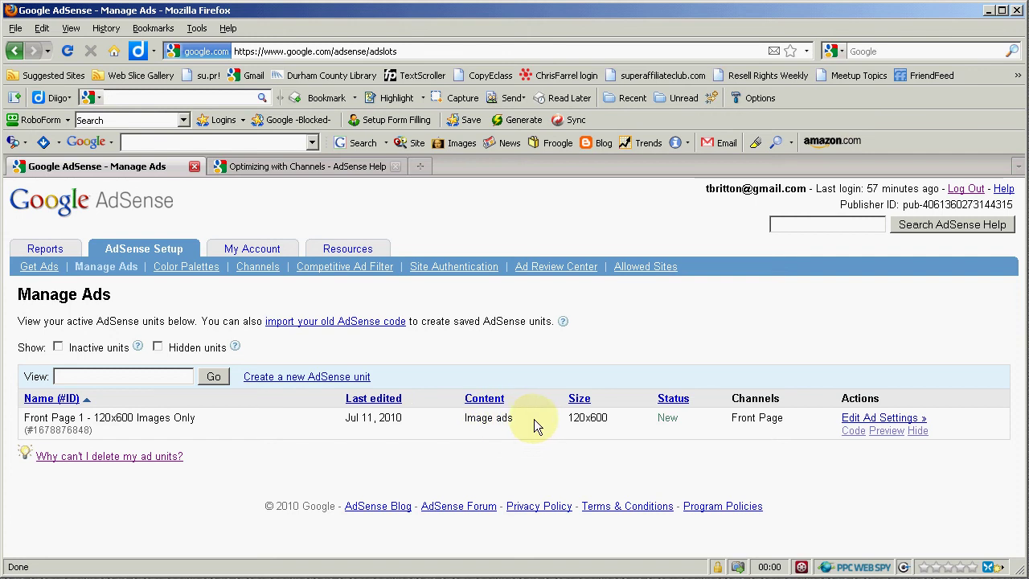
double_click(577, 415)
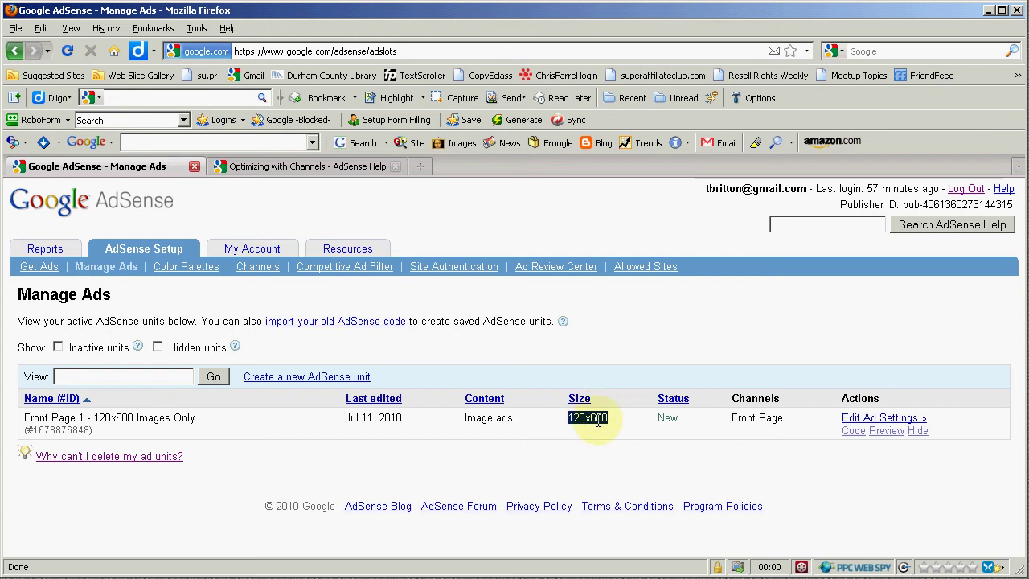
click(598, 422)
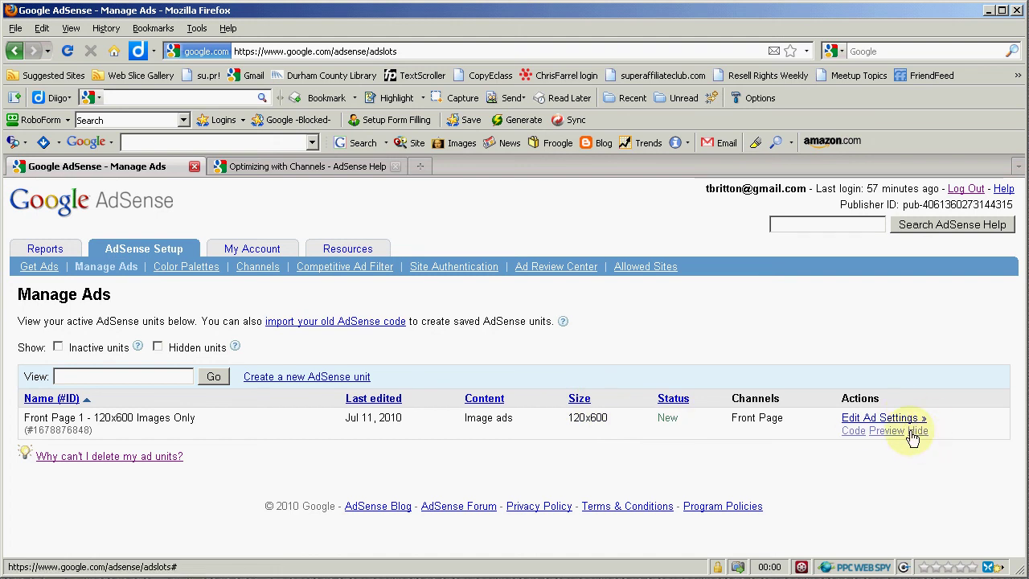
Turn the display of hidden units on and off again, and include inactive units in the ad list.
click(158, 347)
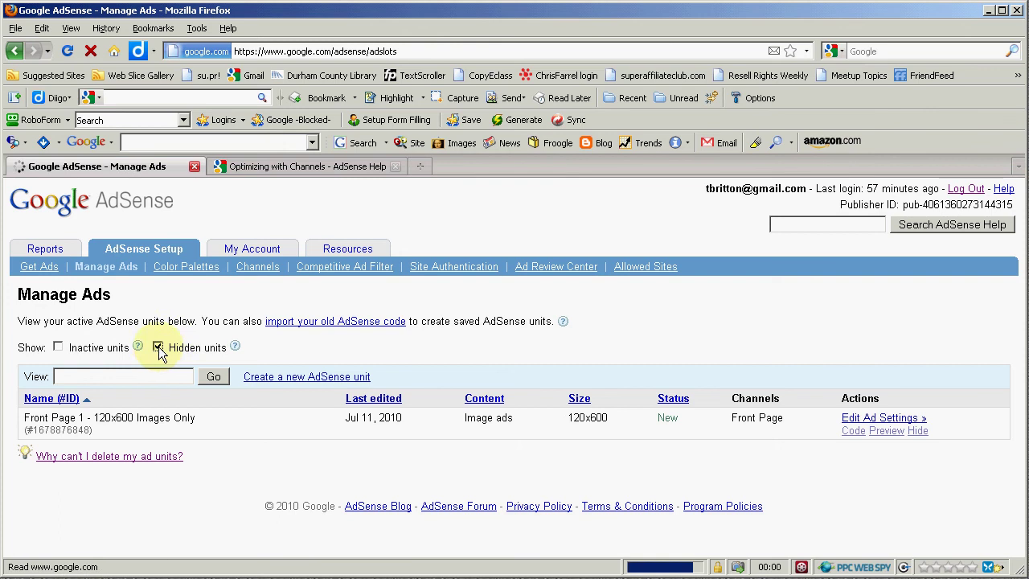
click(159, 349)
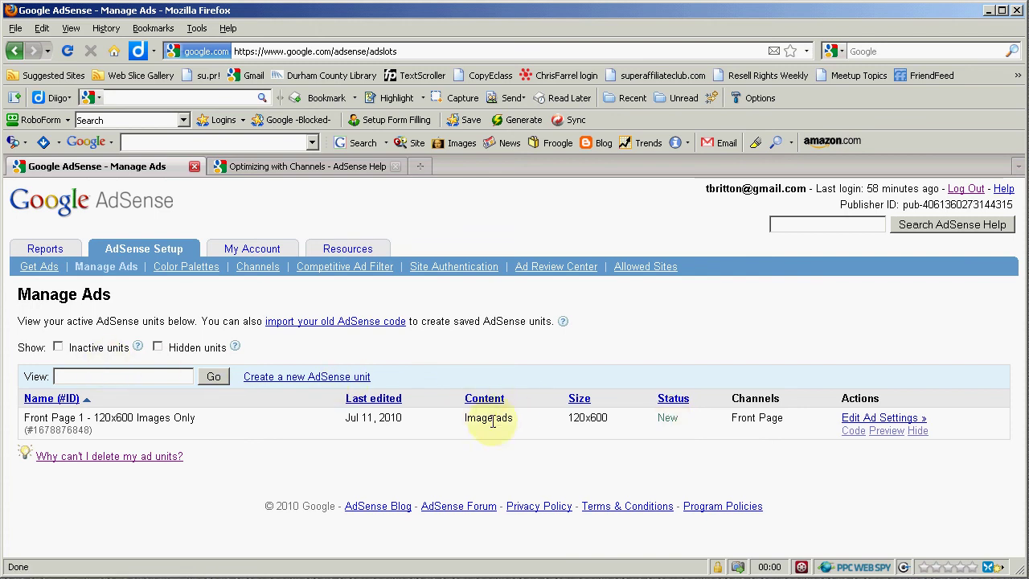
click(57, 347)
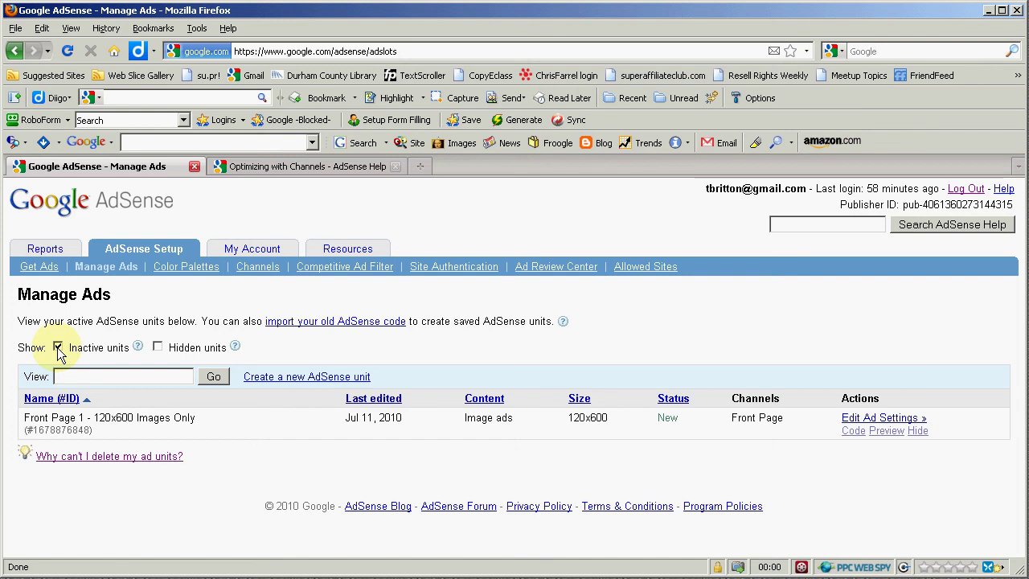
Open the ad unit's code, select the whole snippet for inspection, and go back to Manage Ads.
mouse_move(844, 434)
mouse_down()
mouse_move(855, 448)
mouse_move(835, 435)
mouse_move(850, 440)
mouse_up()
click(853, 442)
click(853, 432)
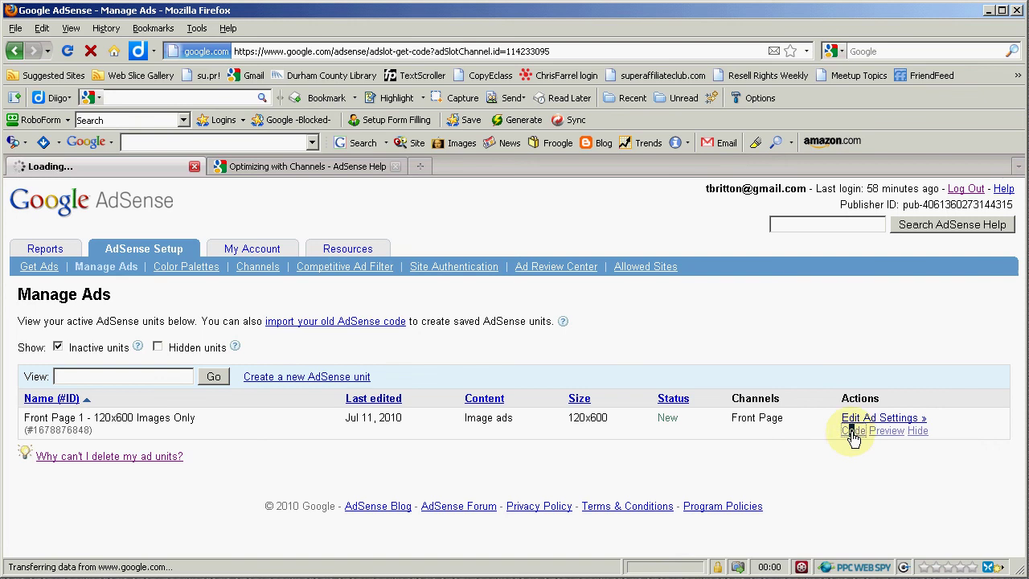
scroll(529, 444, down, 1)
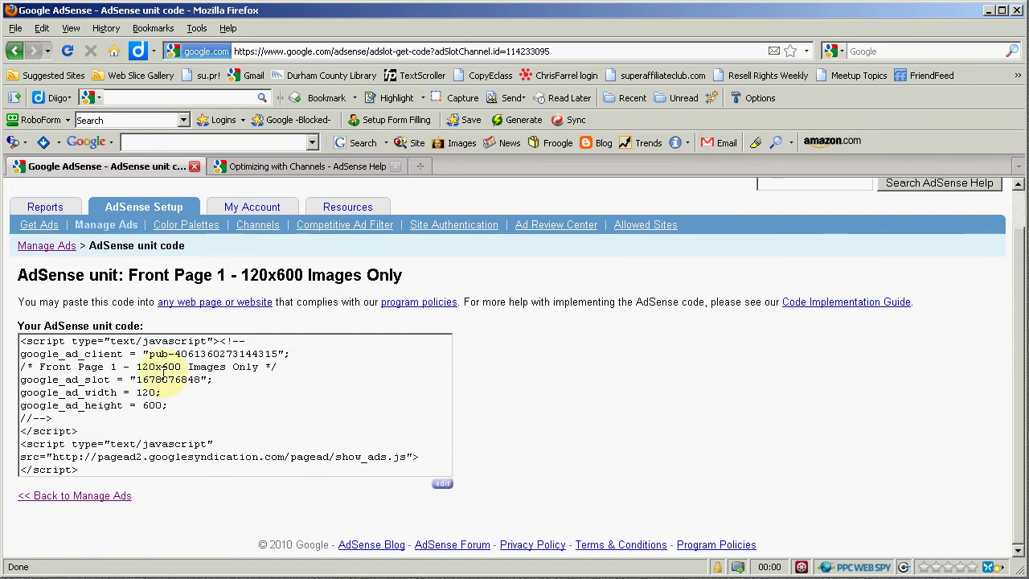
click(163, 374)
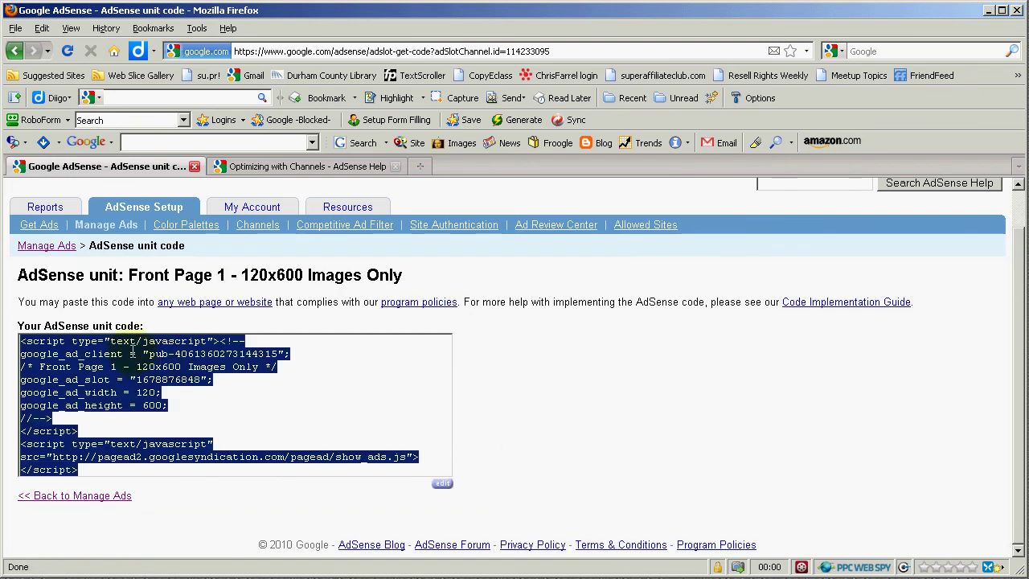
right_click(141, 358)
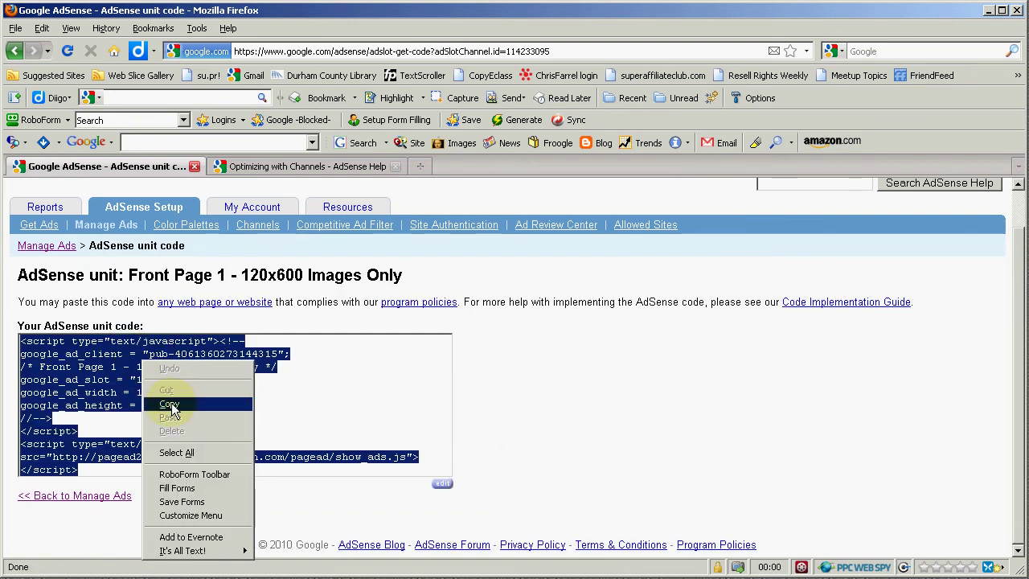
click(315, 395)
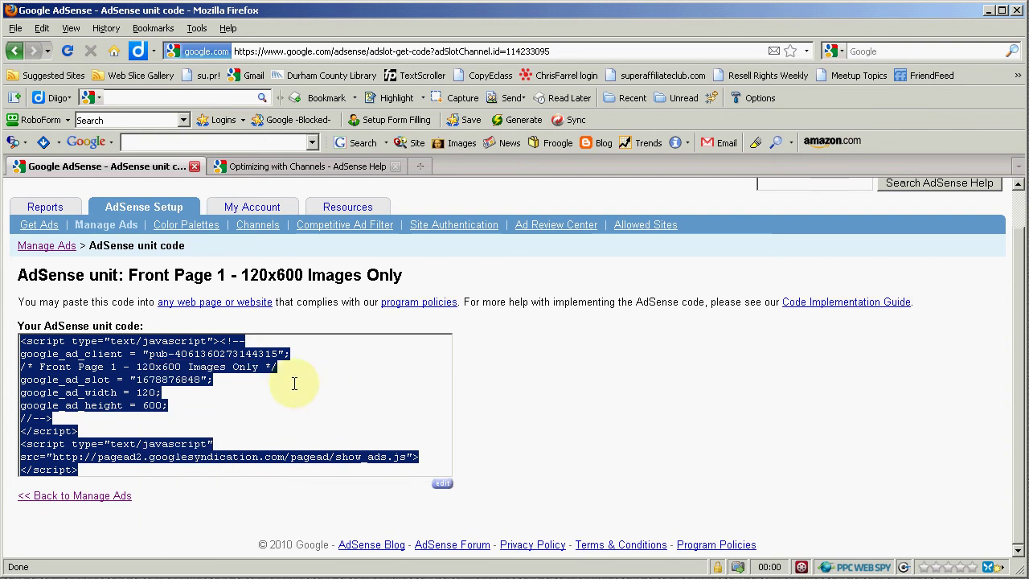
click(465, 365)
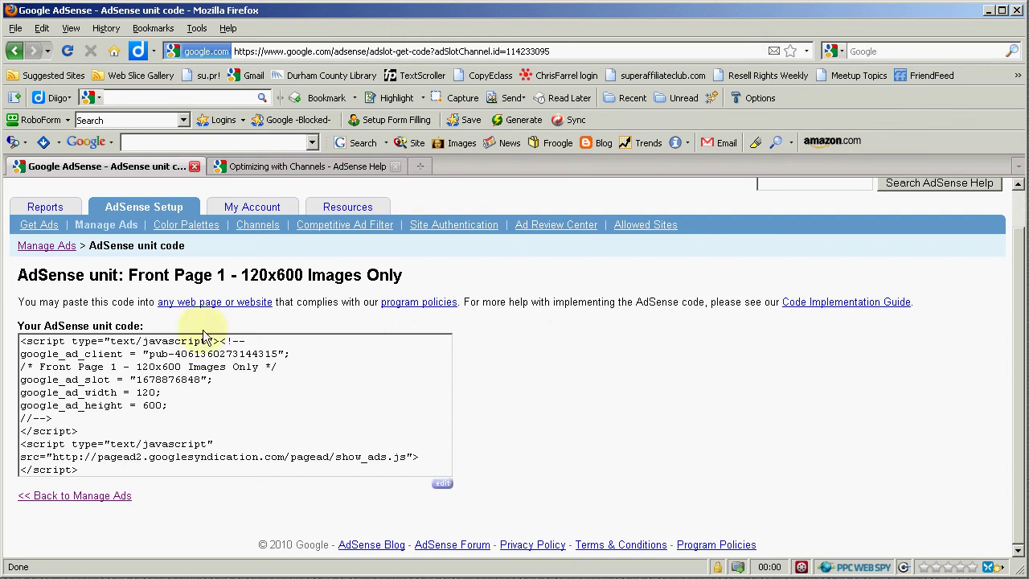
click(87, 497)
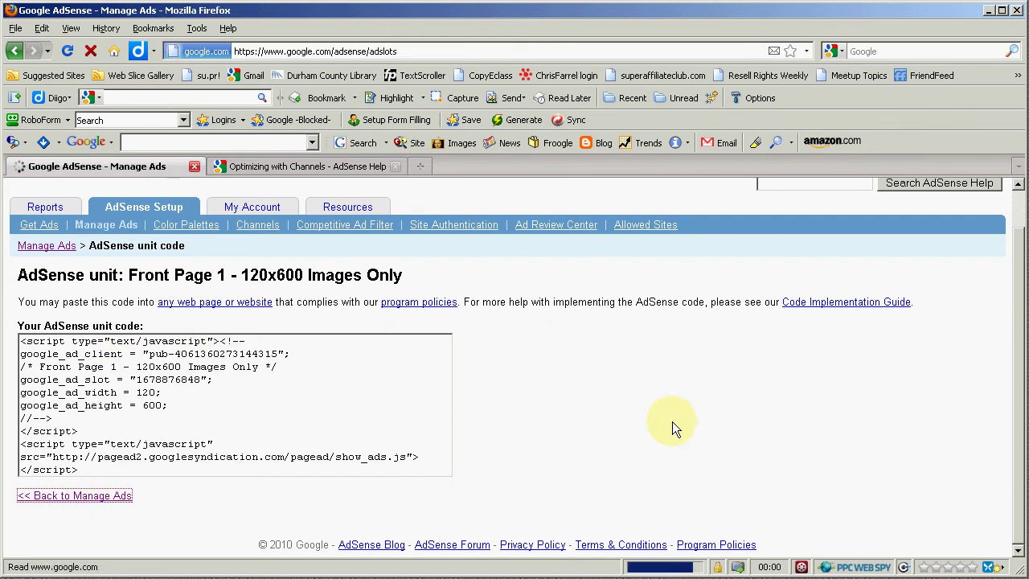
Preview the 120x600 image ad again along its full height down to the page URL field, and return to Manage Ads.
click(873, 435)
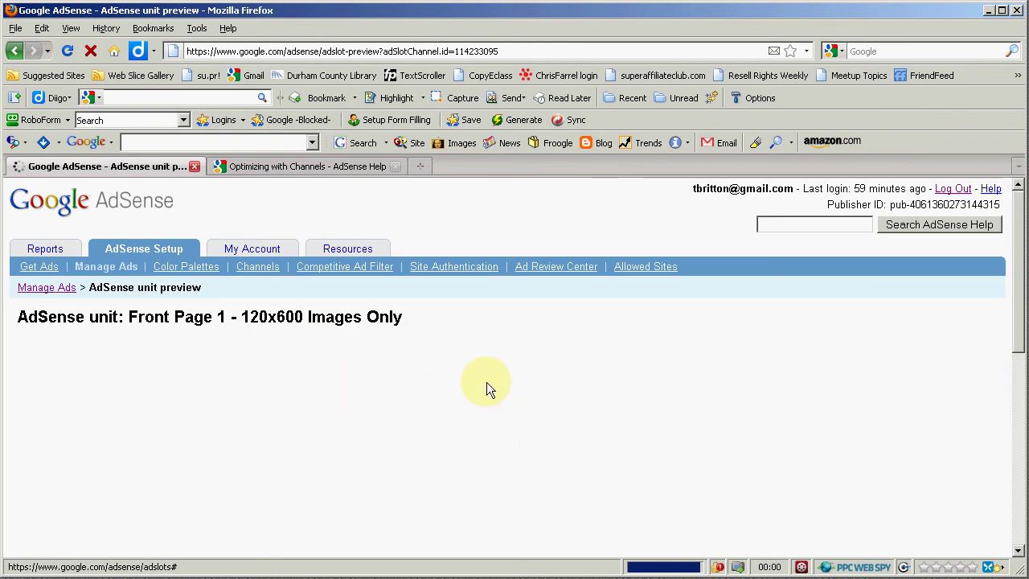
scroll(487, 382, down, 4)
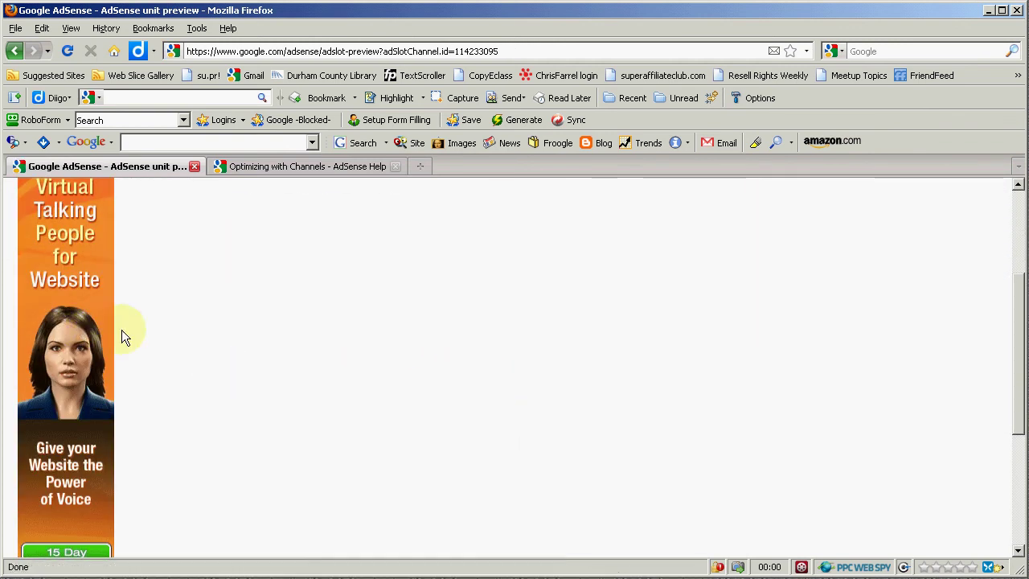
scroll(367, 385, down, 3)
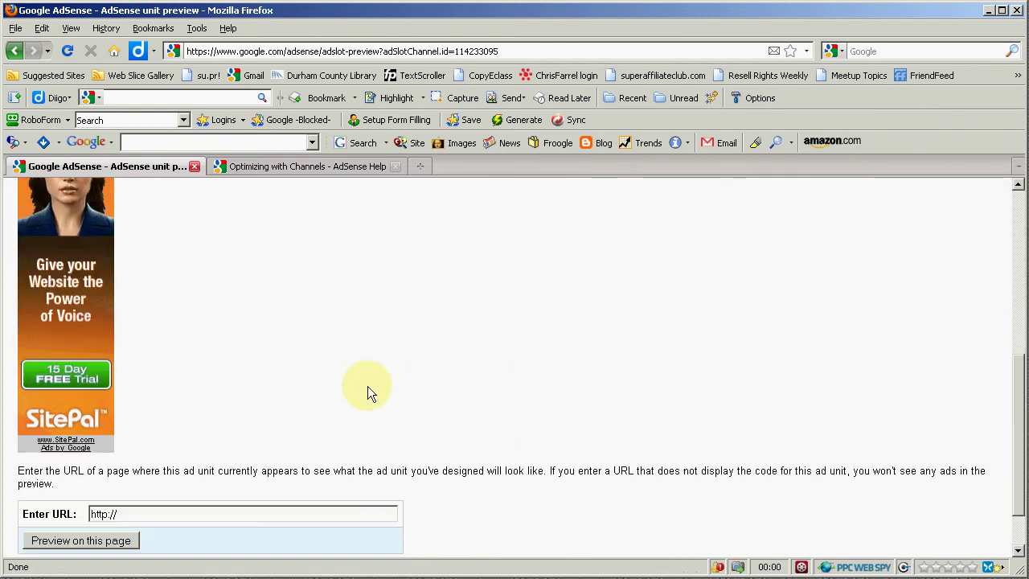
scroll(368, 385, up, 5)
scroll(162, 365, down, 3)
scroll(163, 365, up, 3)
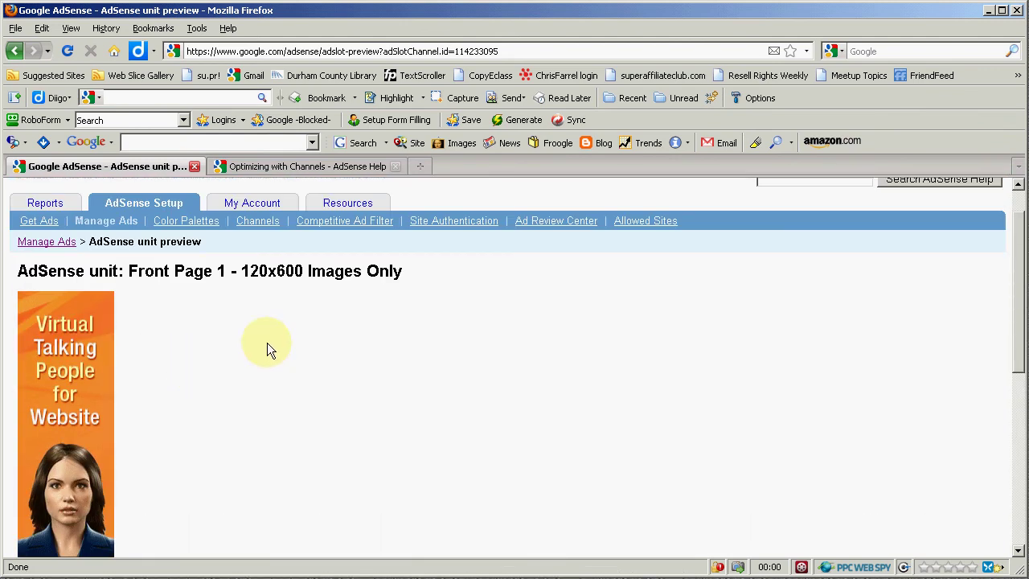
click(57, 241)
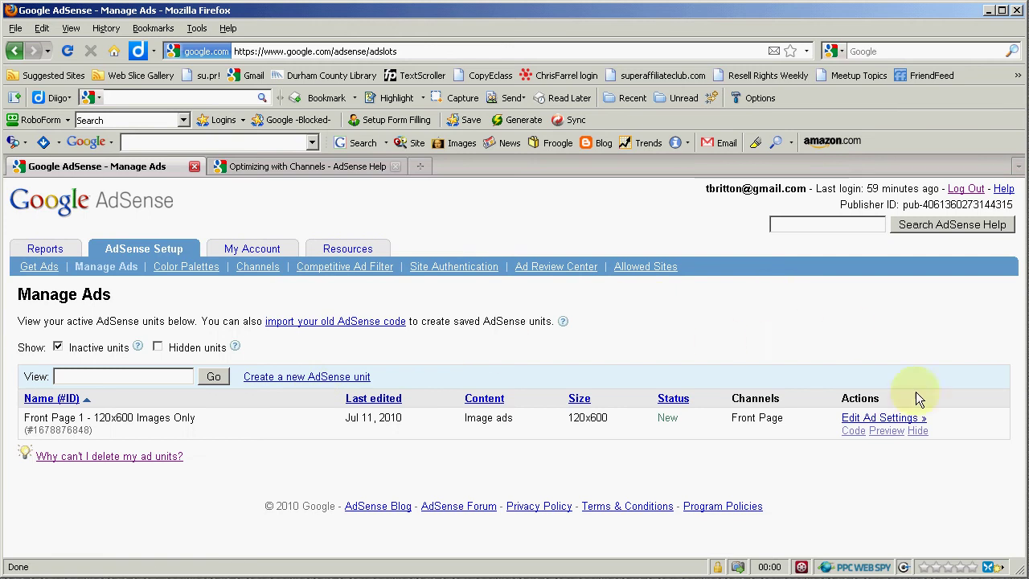
Open the ad unit's settings for editing and examine them from the unit name and format to the selected channels.
click(882, 418)
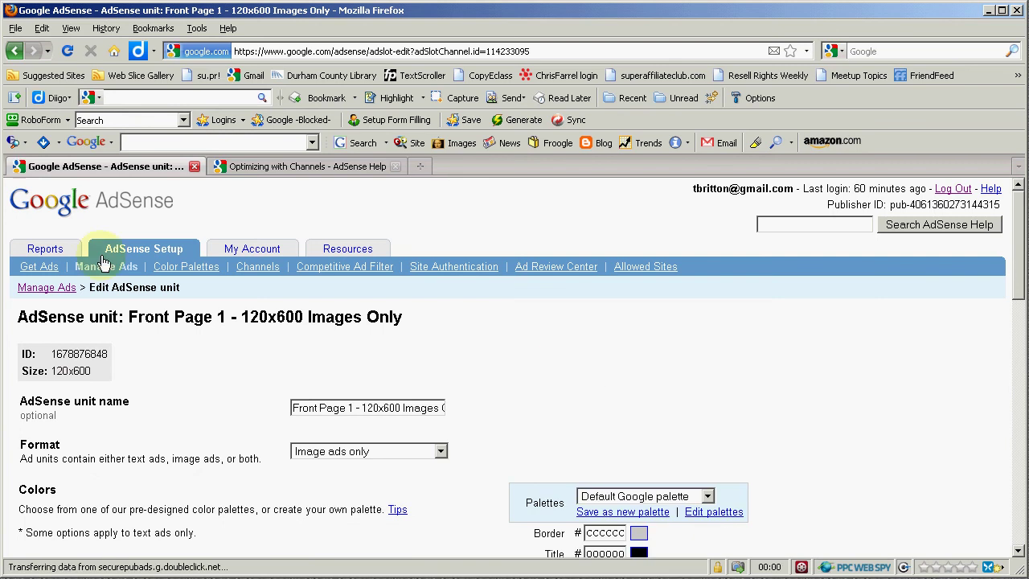
scroll(172, 287, down, 5)
scroll(298, 379, up, 4)
scroll(291, 365, up, 1)
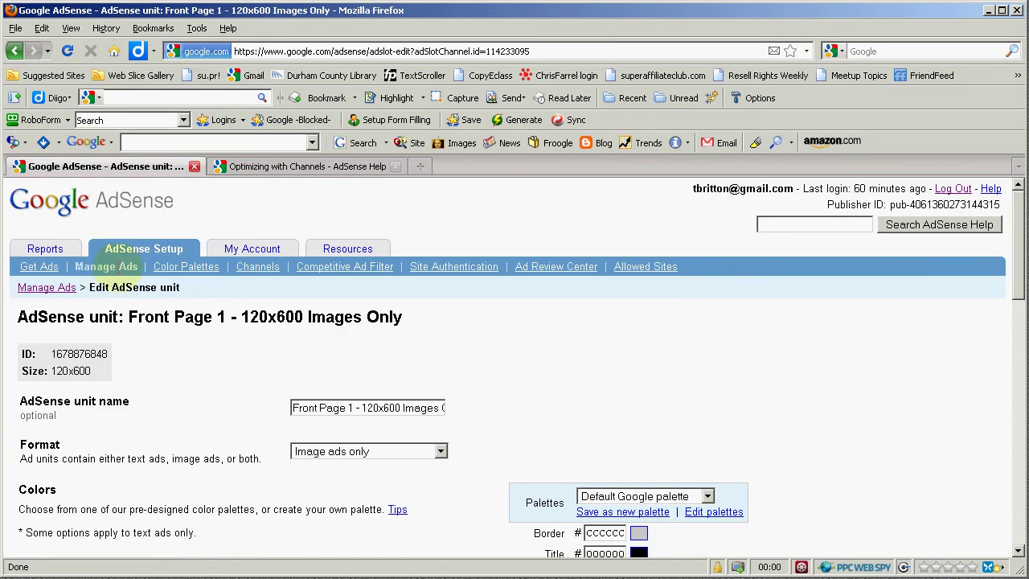
scroll(251, 360, down, 4)
scroll(420, 369, down, 15)
scroll(425, 376, down, 2)
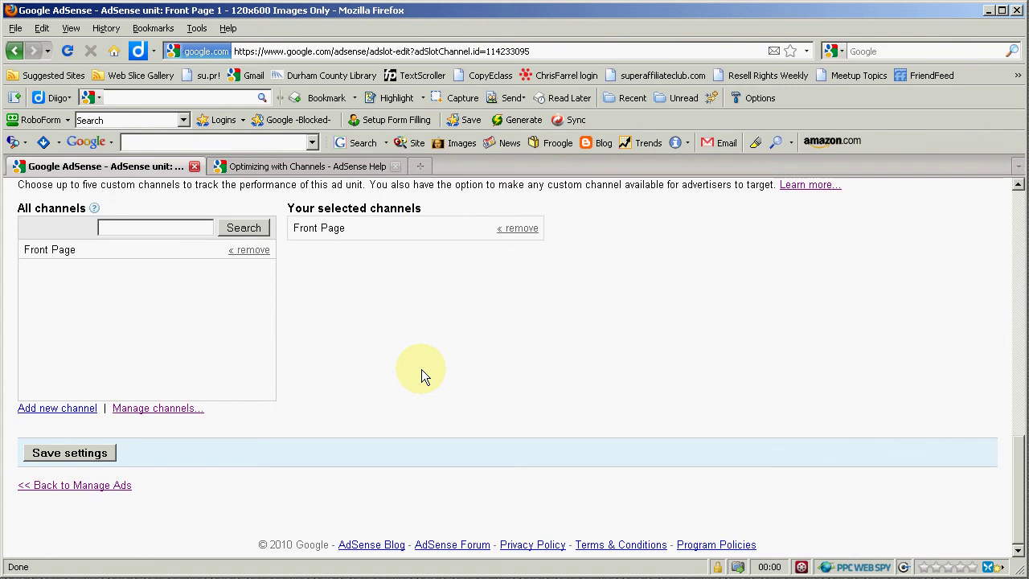
scroll(423, 371, up, 20)
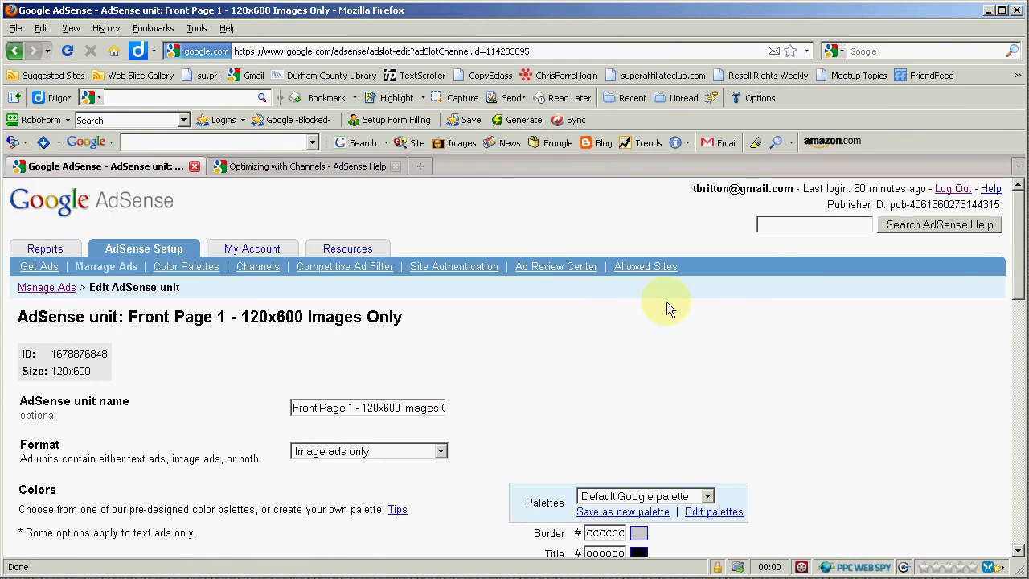
scroll(635, 317, down, 6)
scroll(634, 318, up, 6)
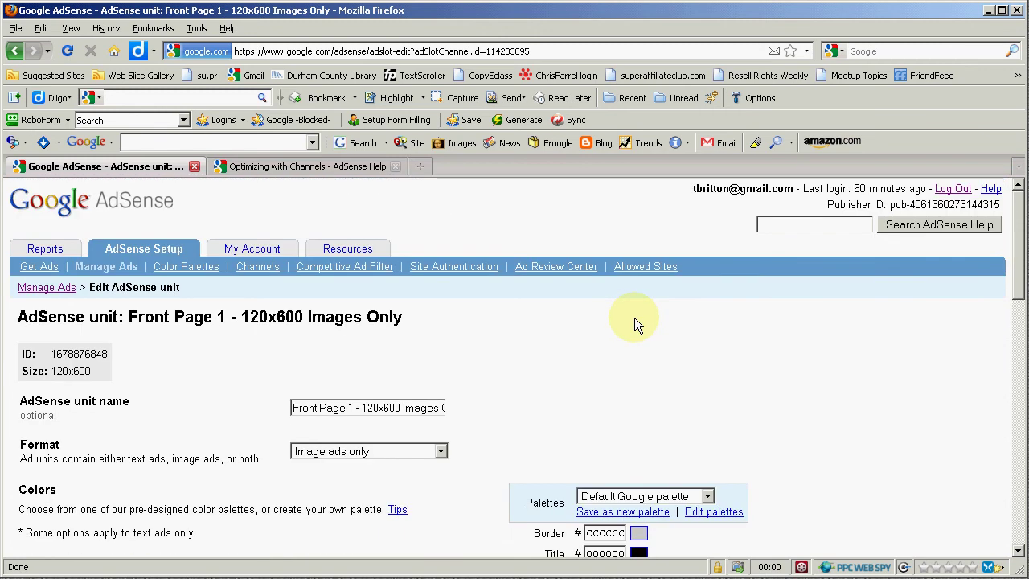
scroll(634, 318, down, 20)
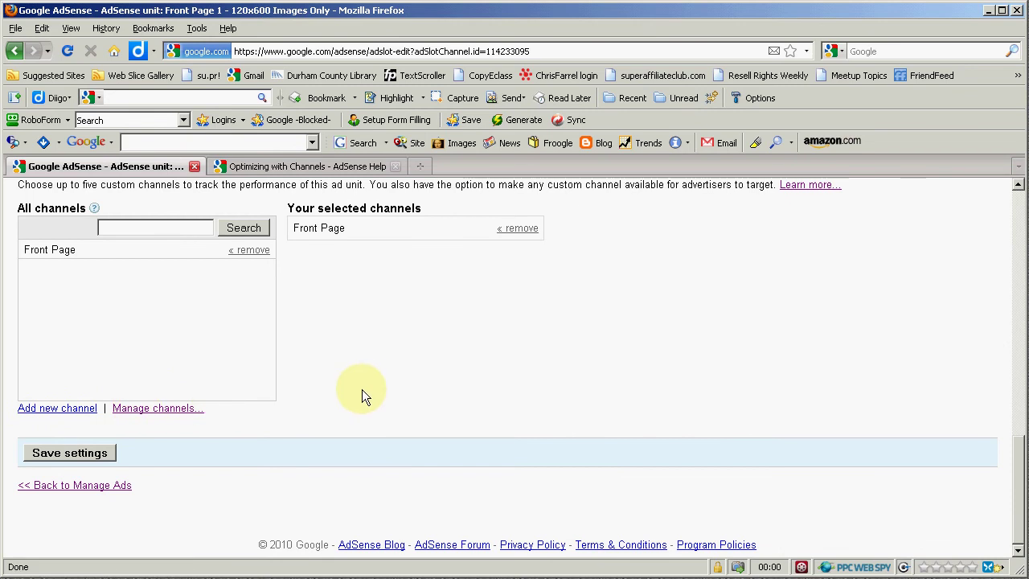
Add a new custom channel named "Left Center Above Fold" to the ad unit alongside its Front Page channel.
scroll(367, 386, up, 1)
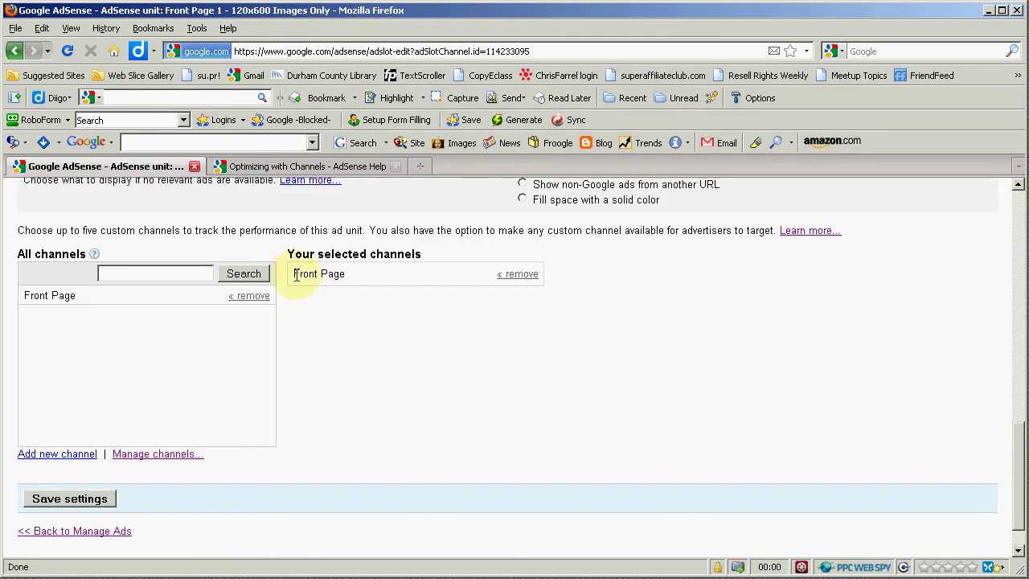
drag(294, 275, 346, 277)
click(326, 293)
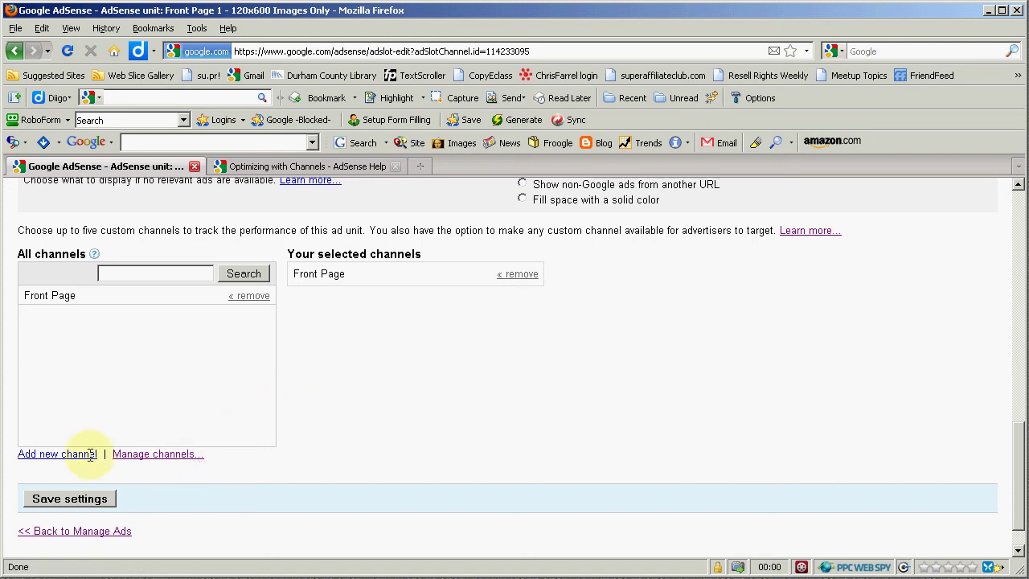
click(52, 455)
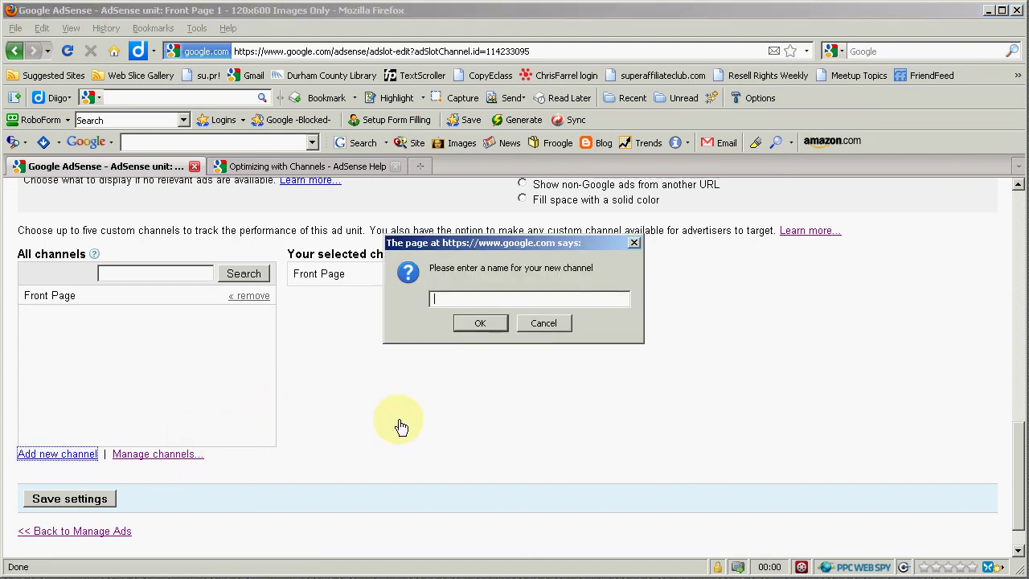
text(Left Center Avo)
key(BackSpace)
key(BackSpace)
text(bove Fold)
click(481, 324)
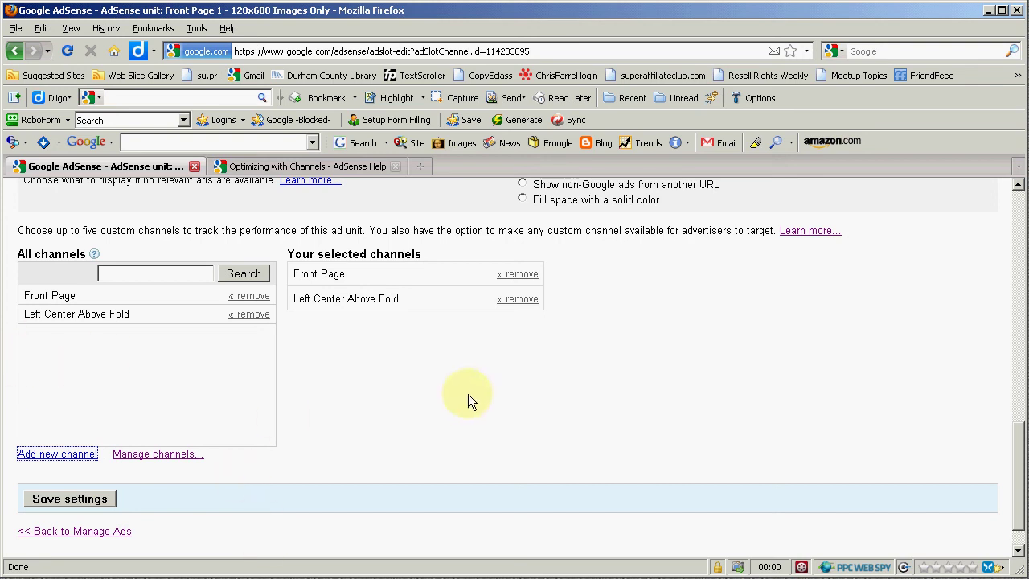
Review the ad unit's settings and selected channels, save them, and check the unit's channels in the Manage Ads list.
scroll(467, 394, up, 15)
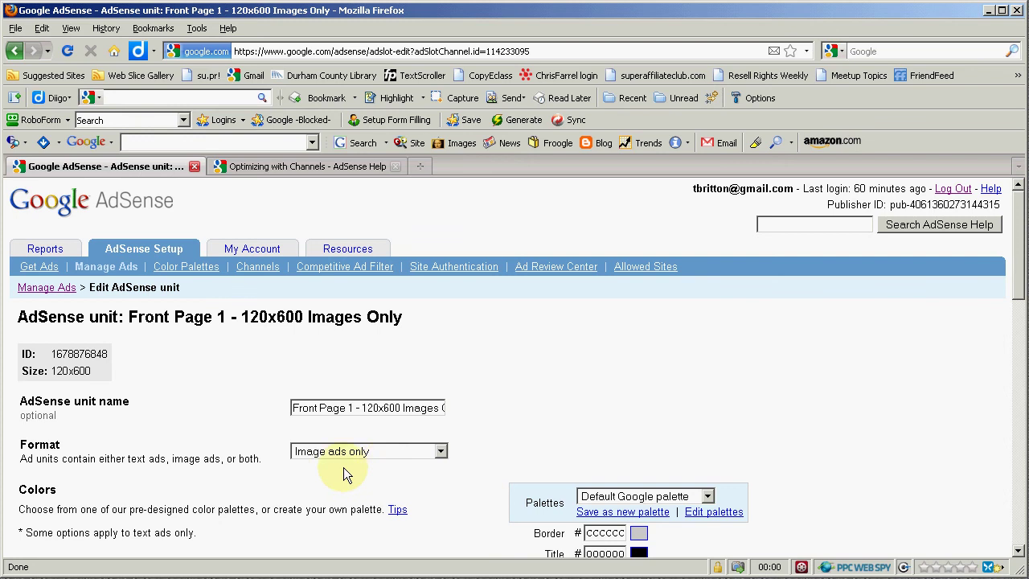
scroll(291, 466, down, 15)
scroll(297, 466, down, 5)
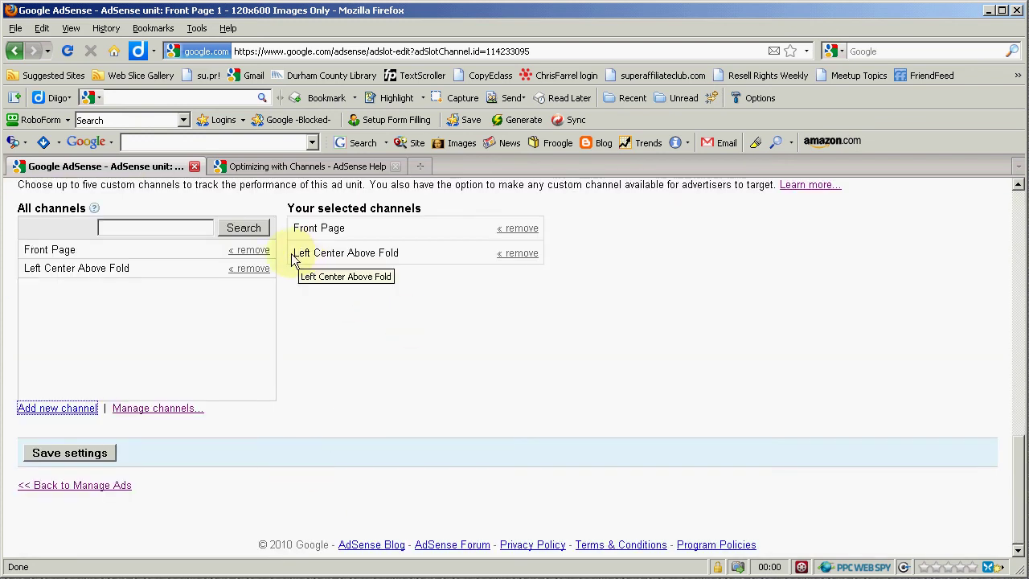
drag(295, 256, 414, 255)
click(334, 268)
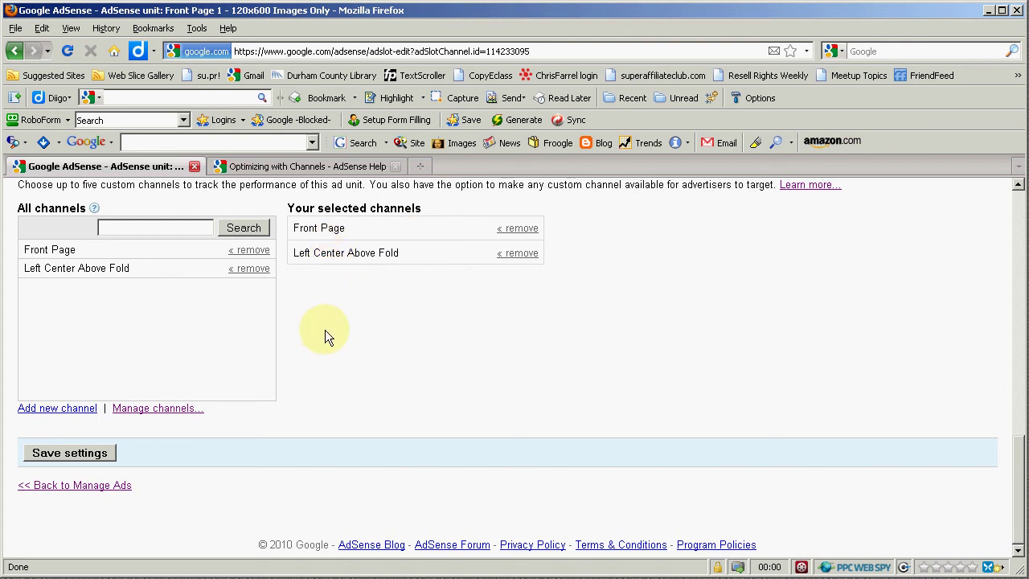
click(101, 455)
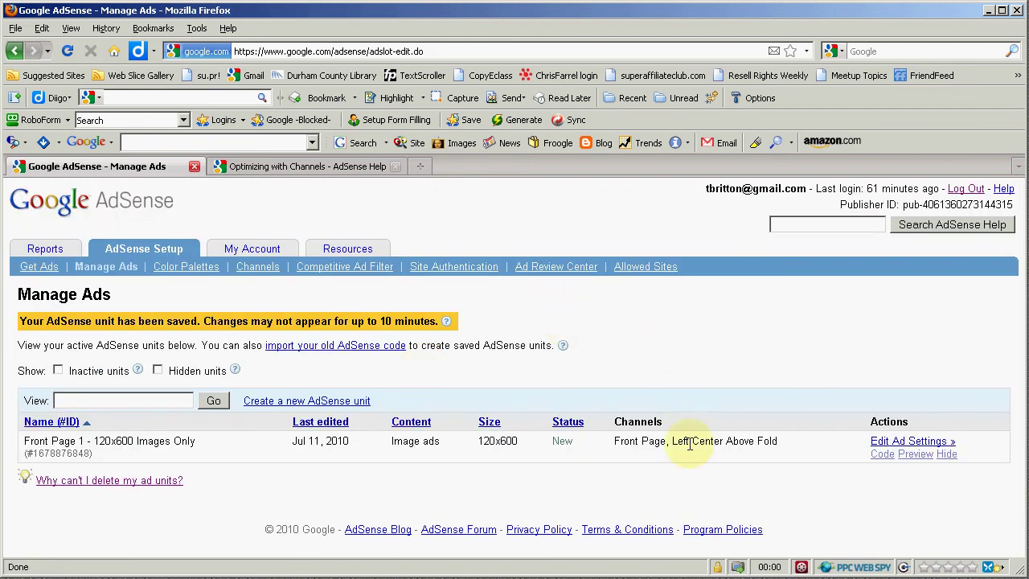
drag(613, 441, 785, 442)
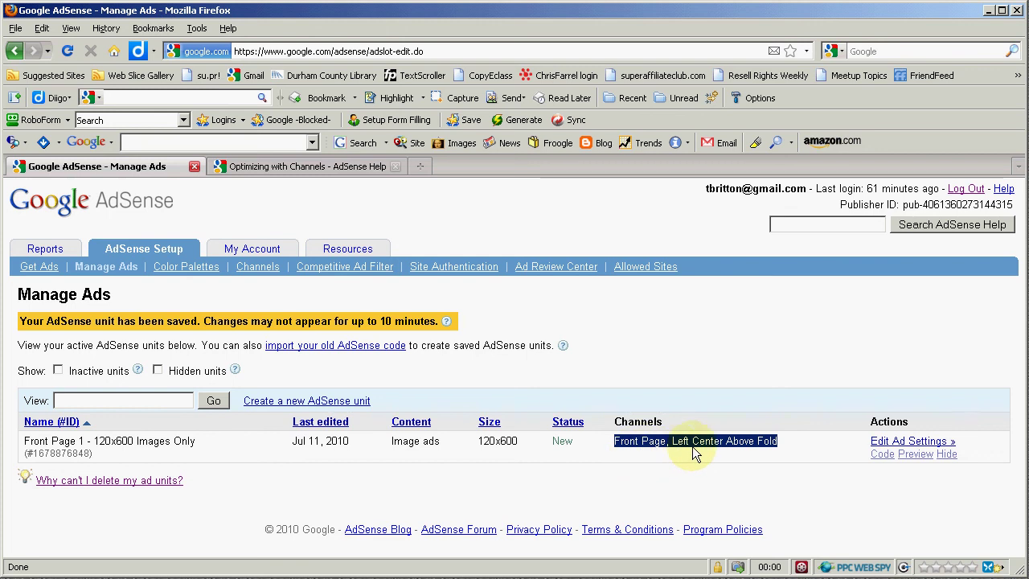
click(784, 468)
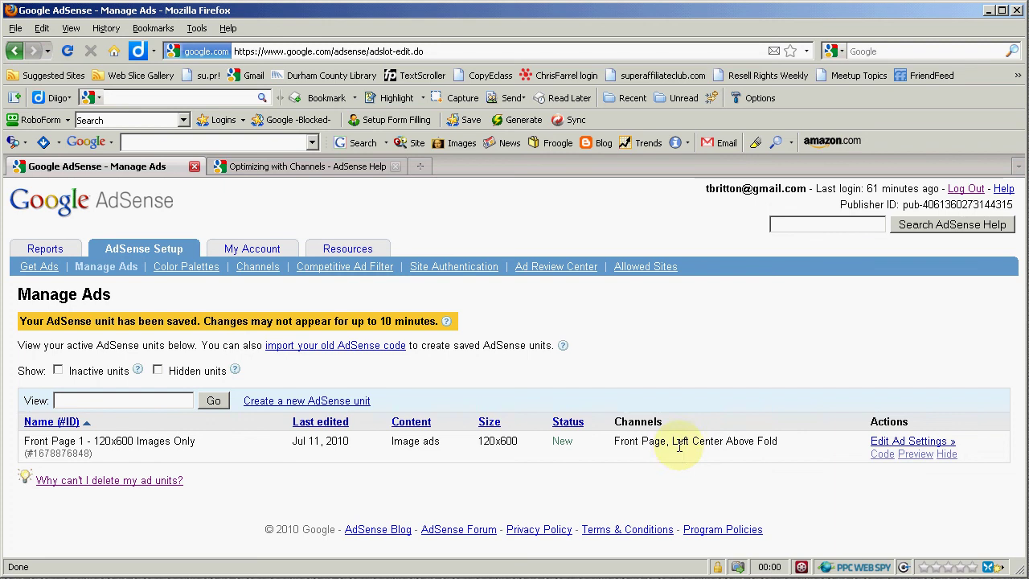
Open the Reports overview and examine today's earnings by product, the recent messages and the Quick Reports.
click(50, 249)
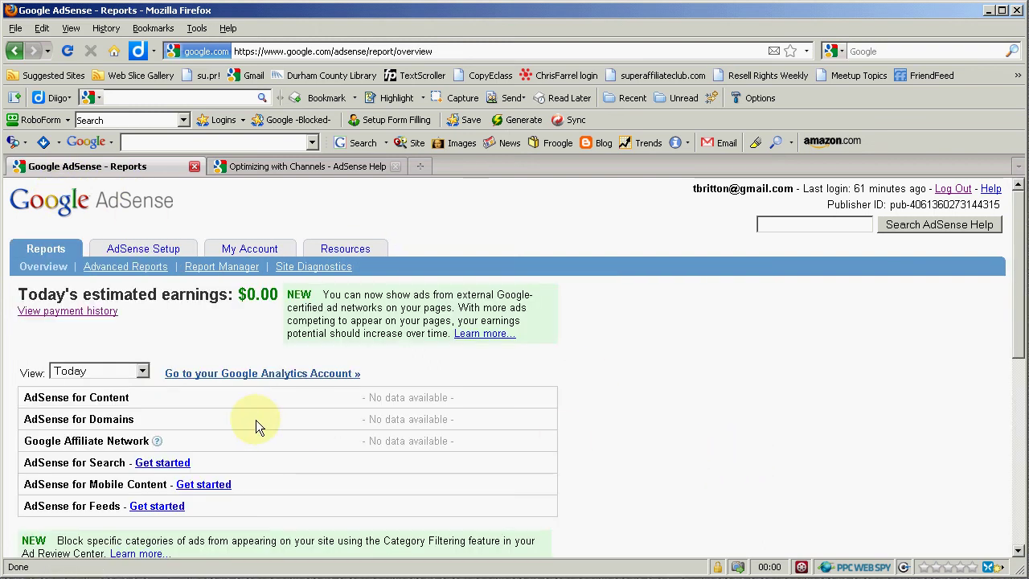
scroll(336, 401, down, 1)
double_click(432, 352)
click(432, 351)
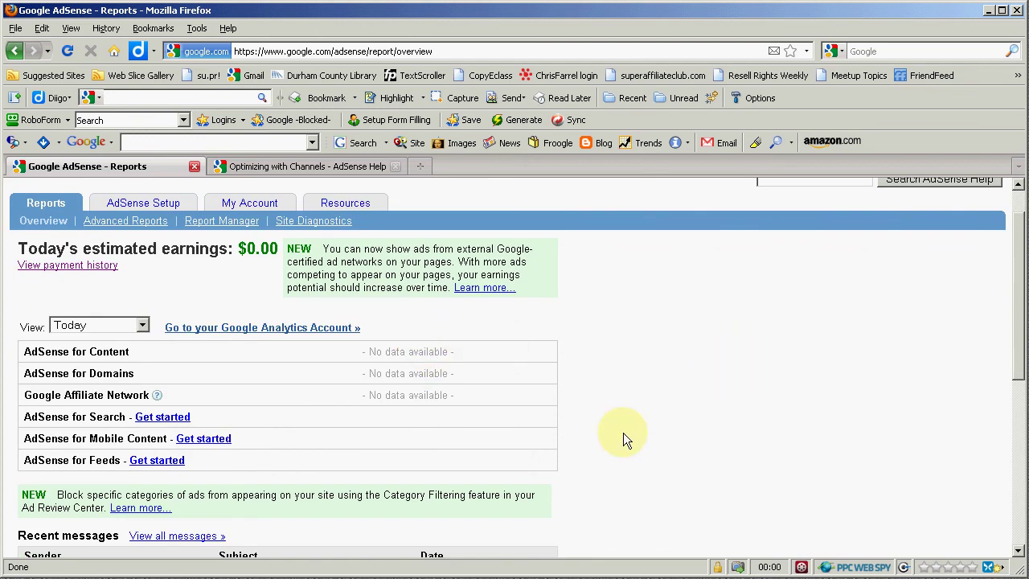
scroll(623, 433, down, 6)
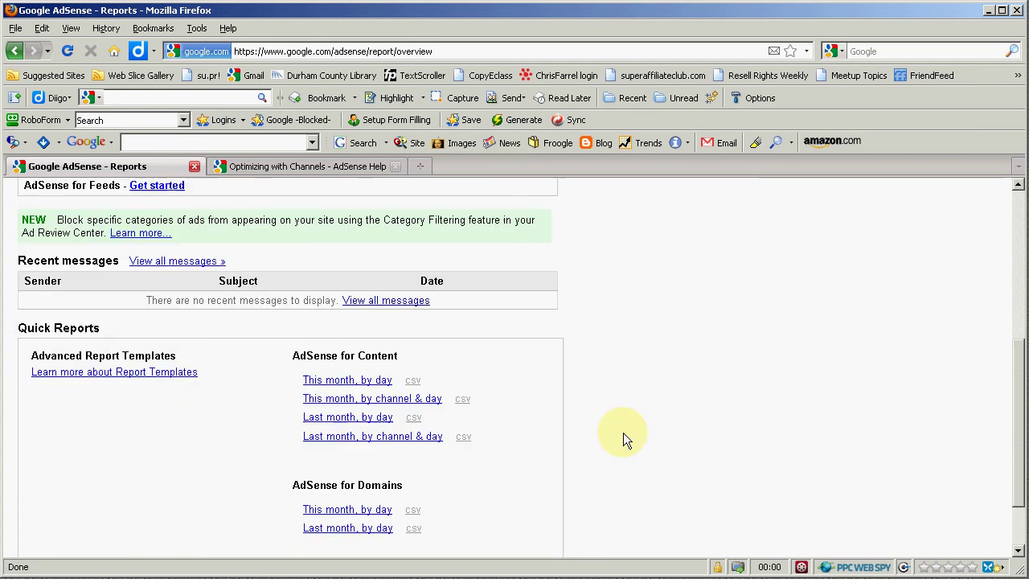
scroll(623, 432, down, 4)
scroll(624, 432, up, 8)
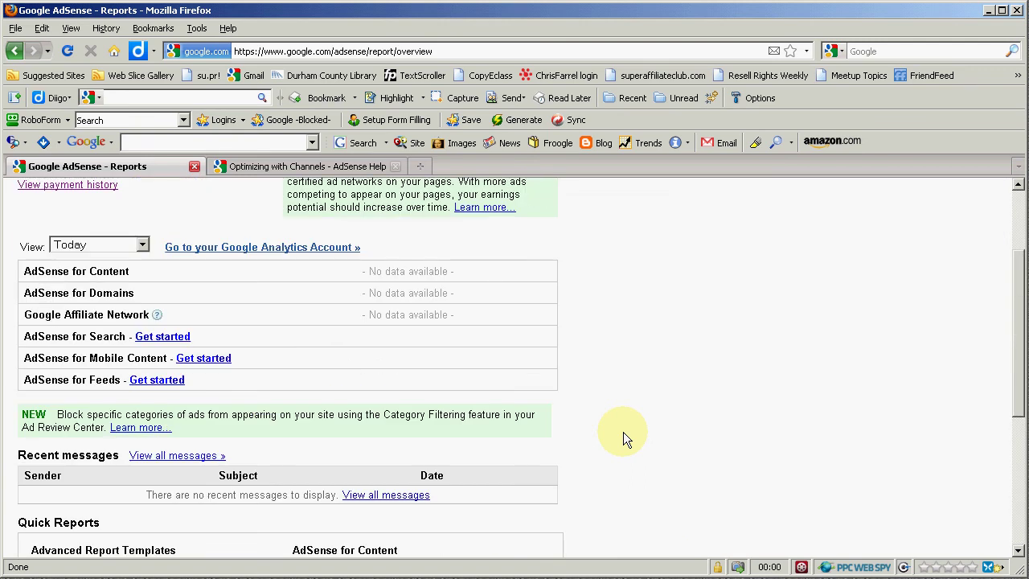
scroll(623, 432, down, 4)
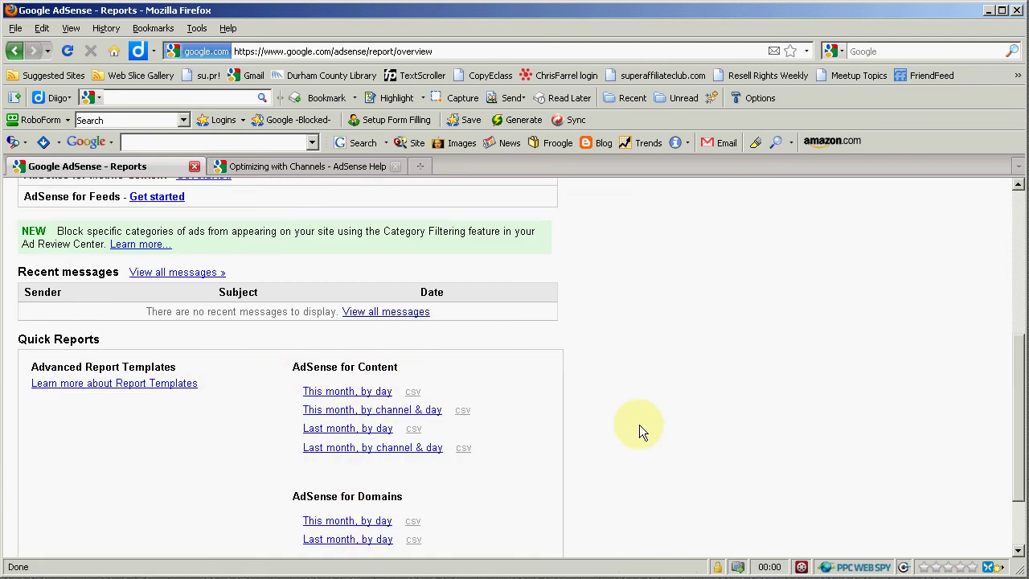
scroll(639, 425, up, 5)
scroll(639, 425, up, 2)
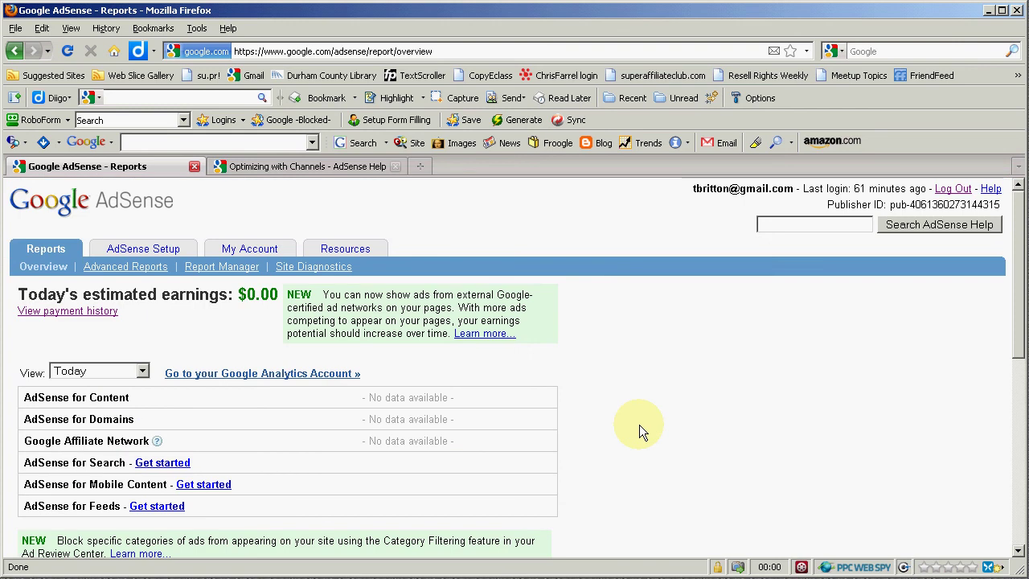